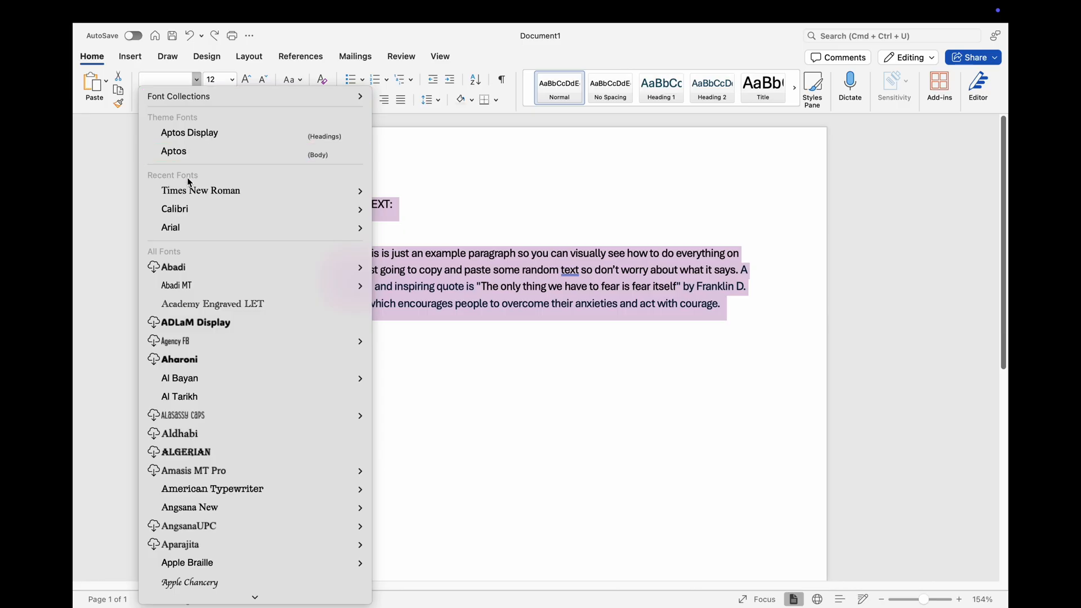
Step: Change the font of all the selected text to Times New Roman
scroll(209, 377, down, 10)
scroll(211, 376, down, 20)
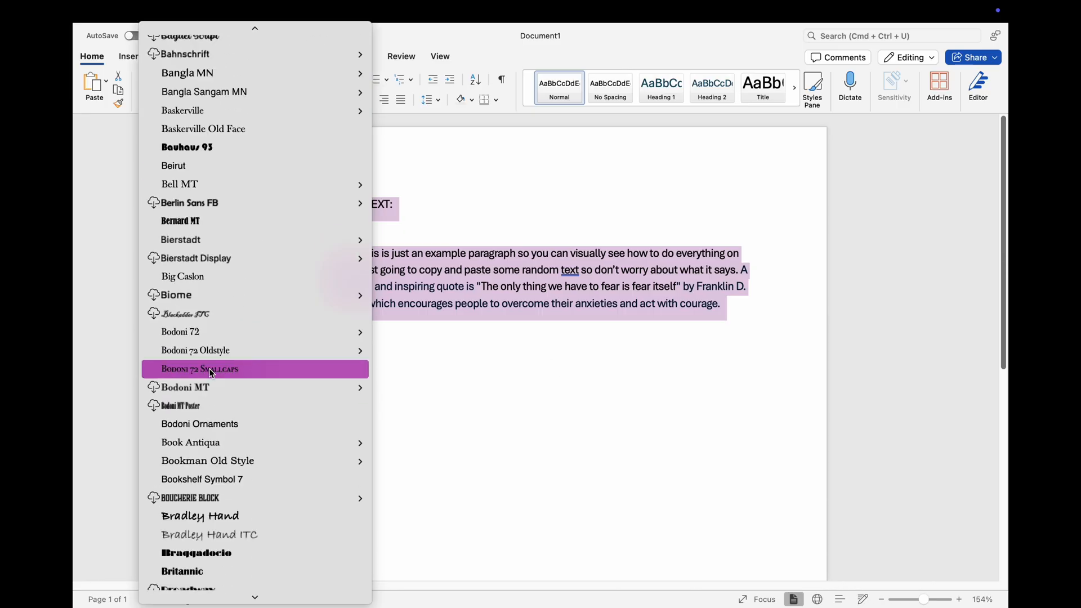
mouse_move(212, 372)
scroll(212, 372, down, 20)
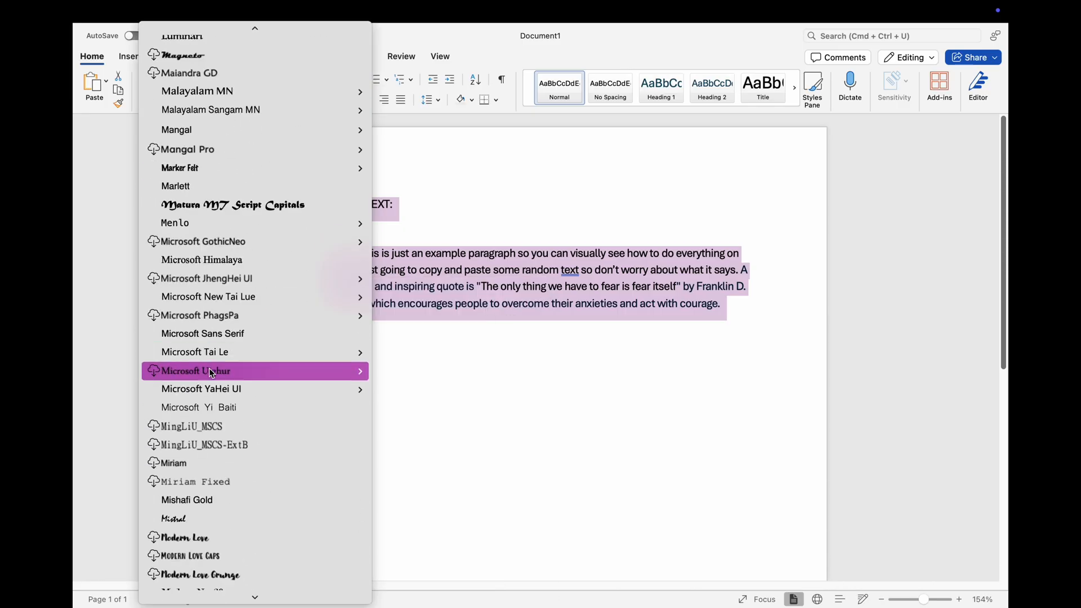
scroll(211, 372, down, 20)
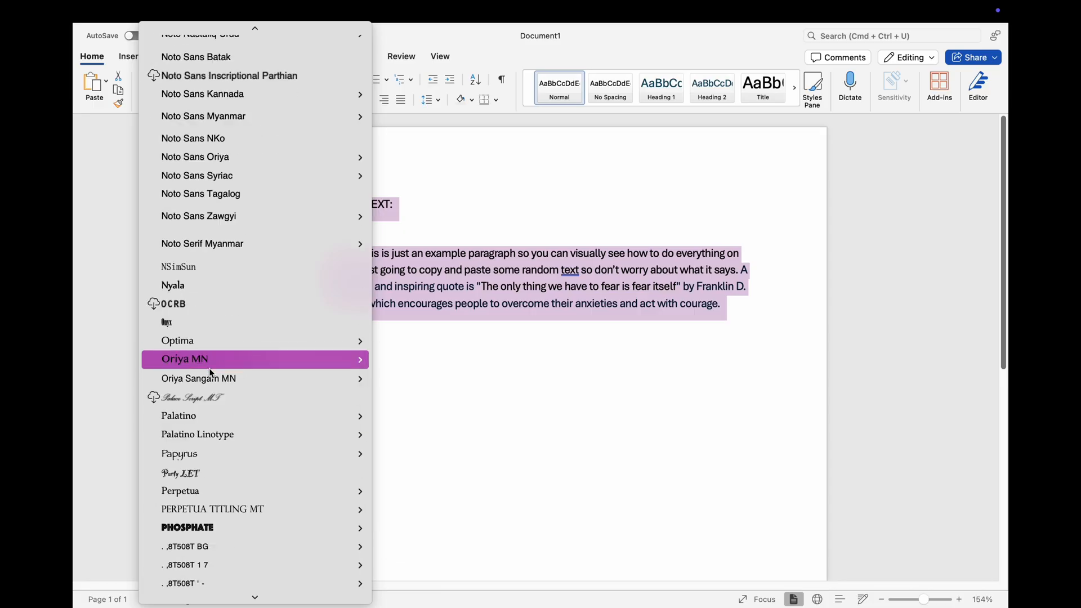
scroll(212, 372, down, 20)
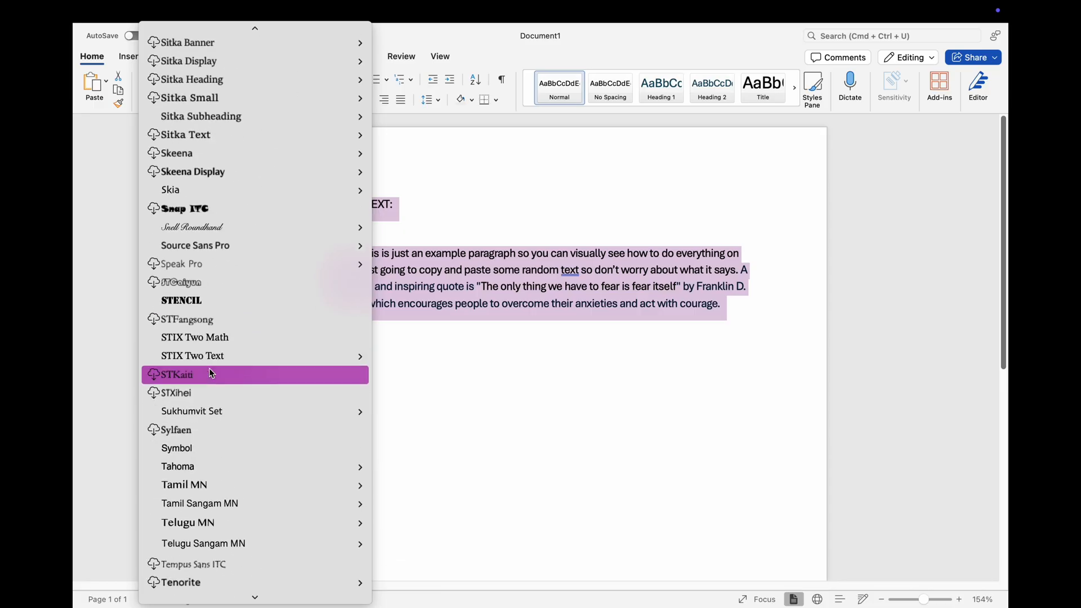
scroll(211, 373, up, 10)
scroll(208, 372, up, 1)
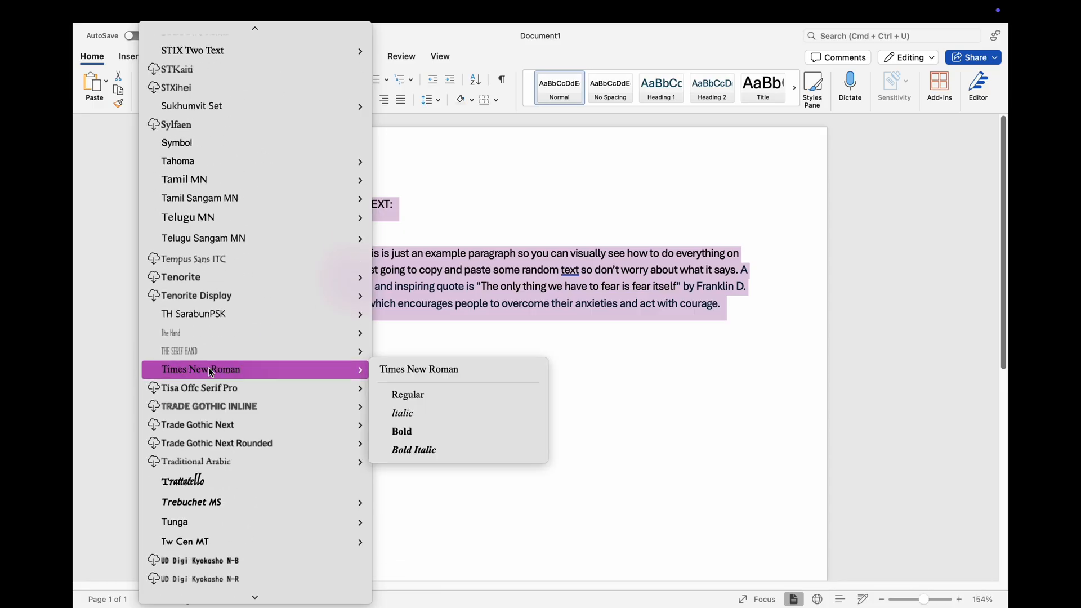
scroll(210, 372, down, 10)
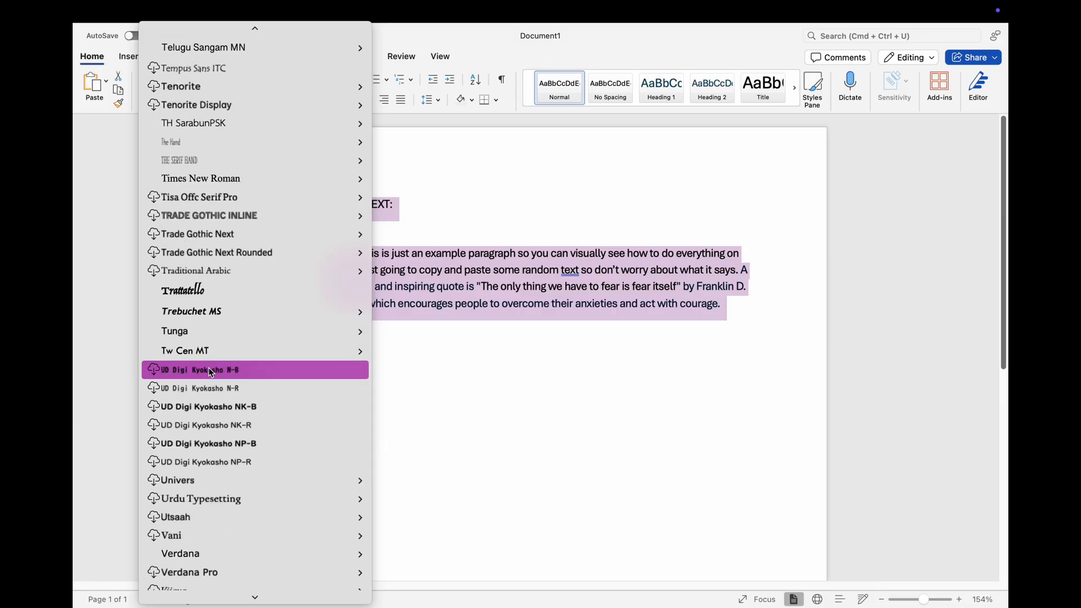
mouse_move(209, 186)
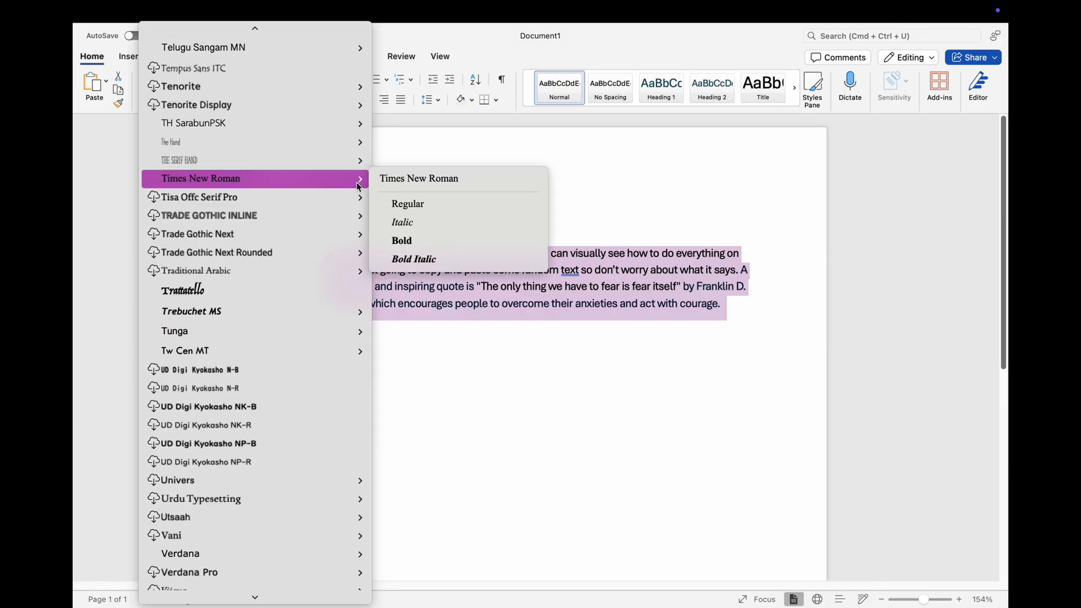
click(397, 184)
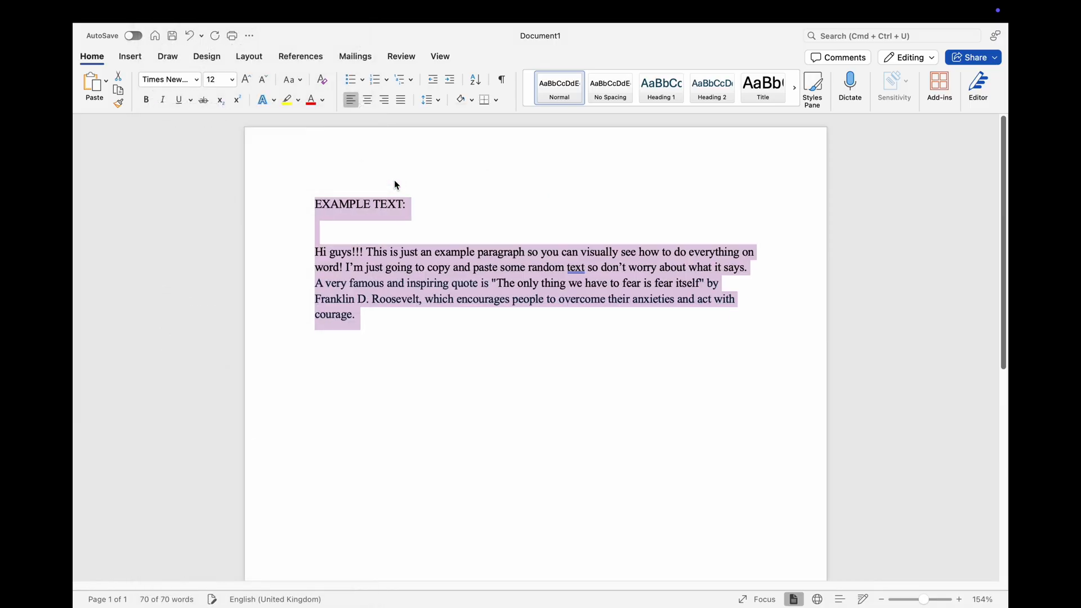
Step: Set the font size of the selected text to 12 and deselect it
click(231, 79)
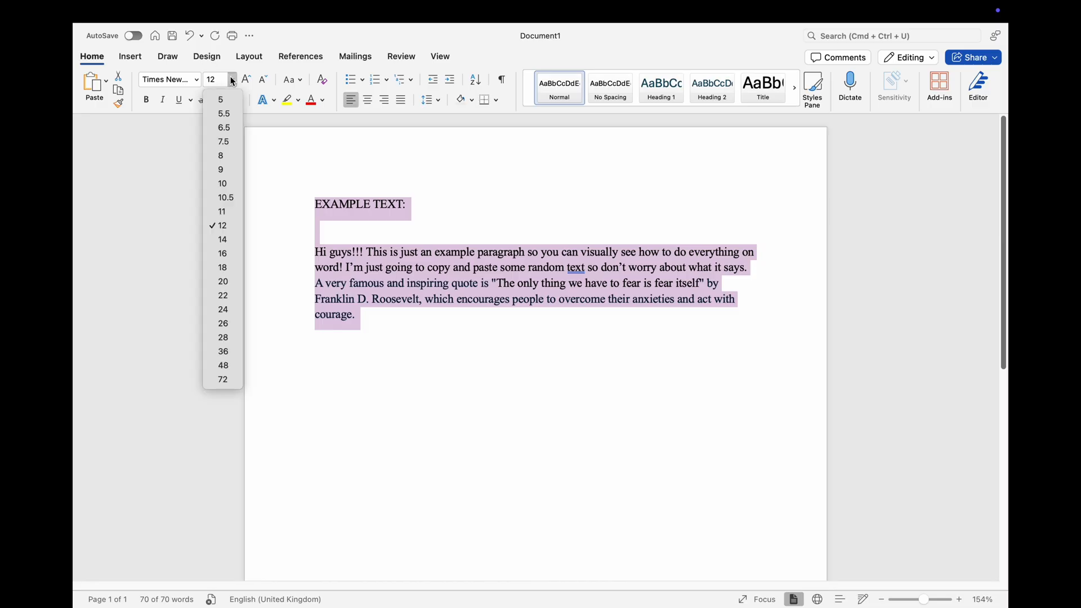
click(223, 226)
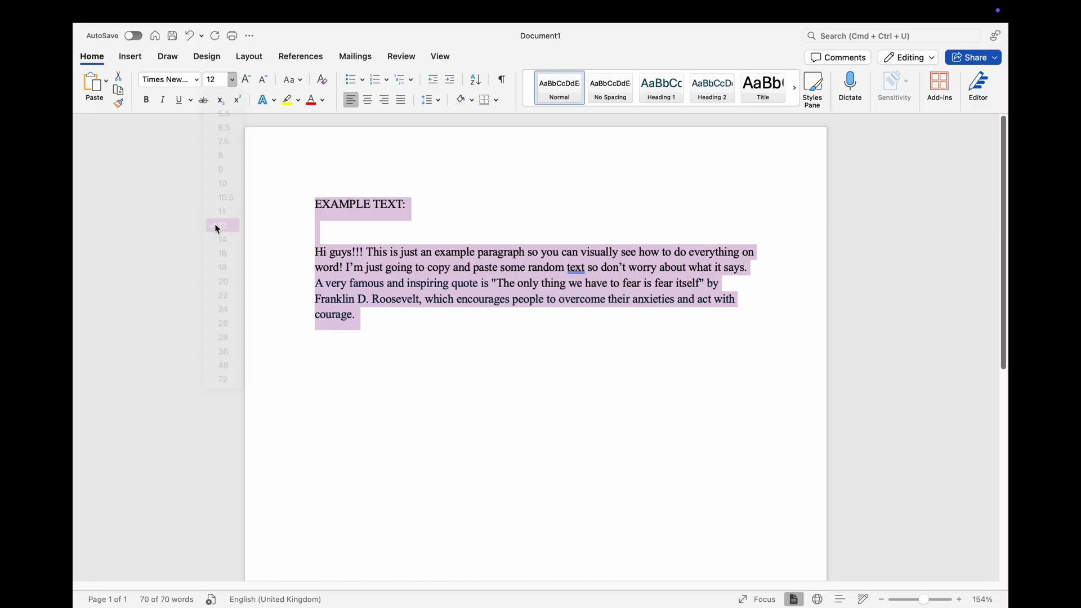
click(375, 316)
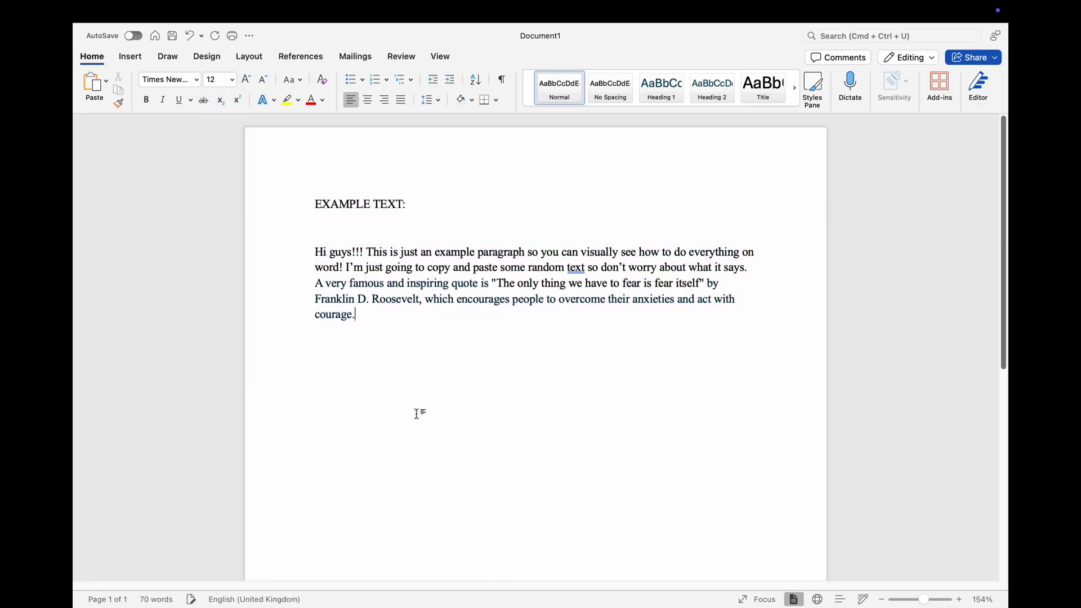
Step: Apply 2.0 line spacing to the whole text, from the EXAMPLE TEXT heading through the paragraph
scroll(656, 535, down, 1)
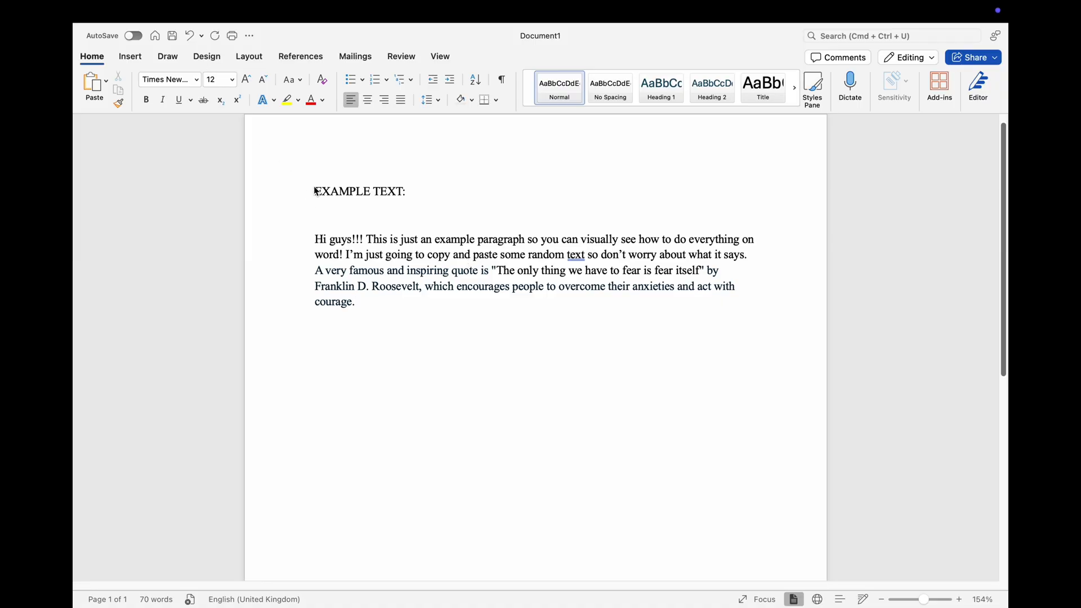
drag(316, 192, 398, 321)
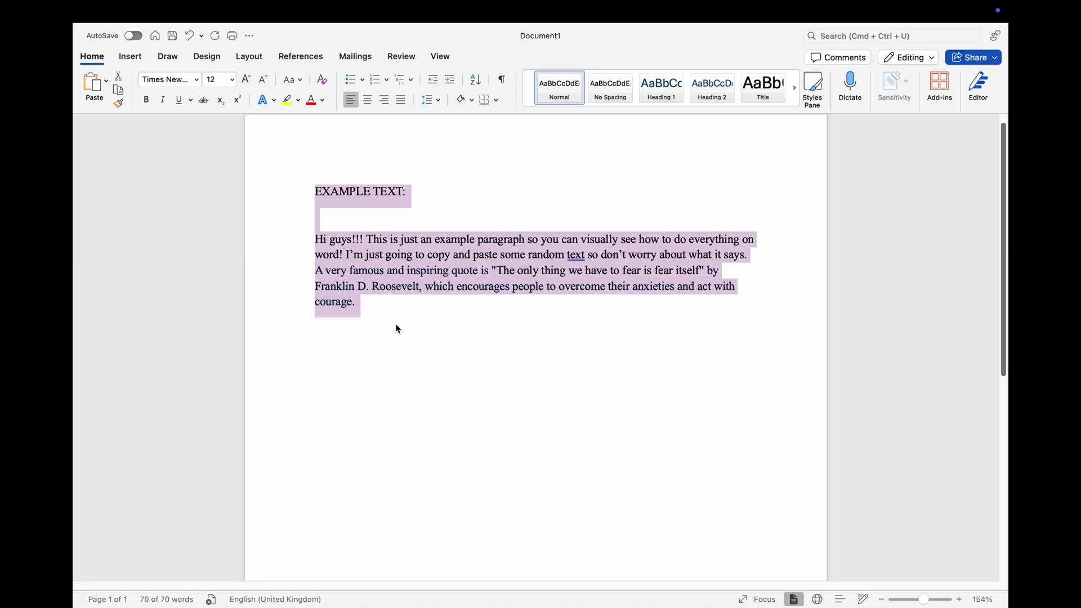
click(433, 100)
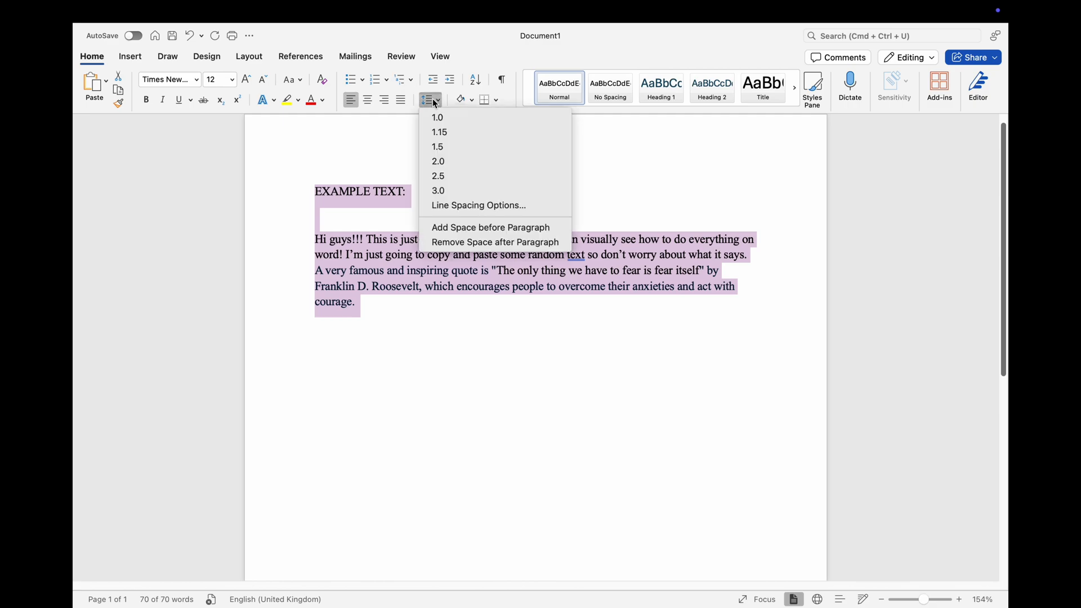
click(435, 163)
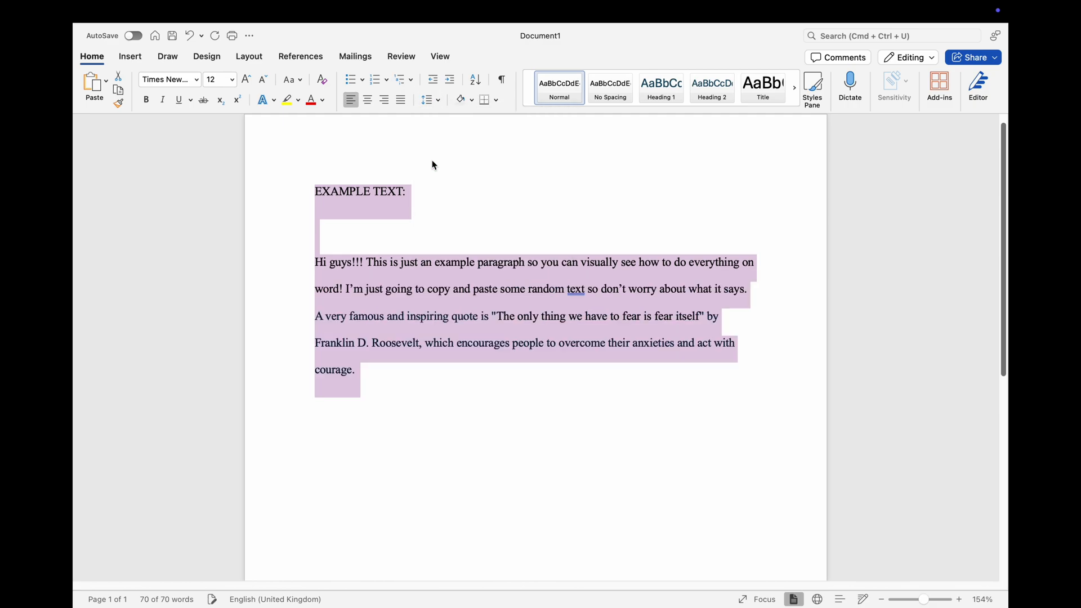
click(428, 376)
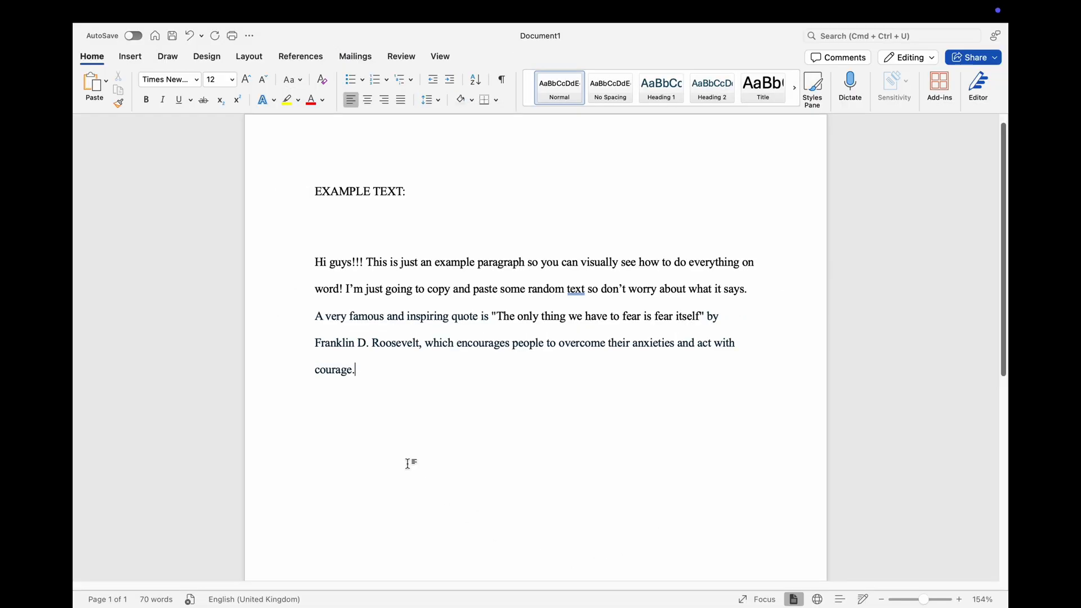
Step: Set the page margins to the Normal preset, 2.54 cm on every side
click(248, 58)
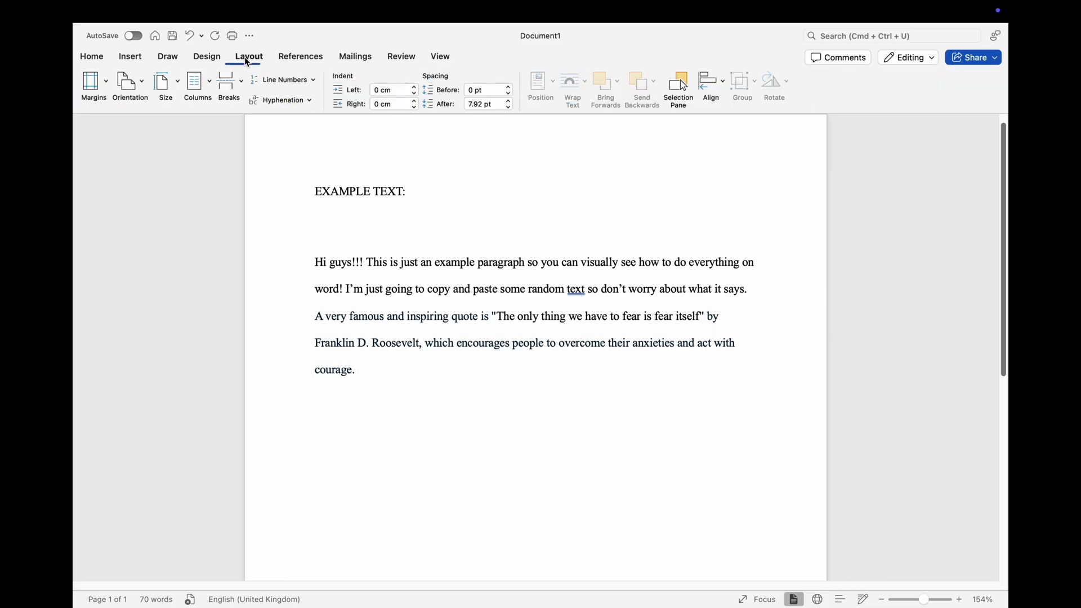
click(95, 89)
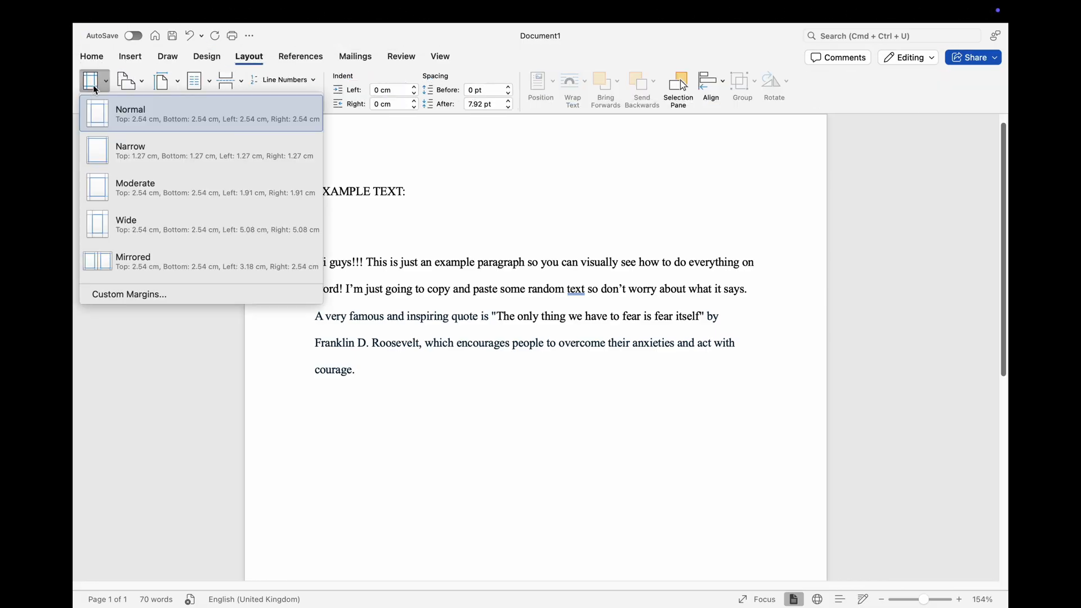
click(103, 113)
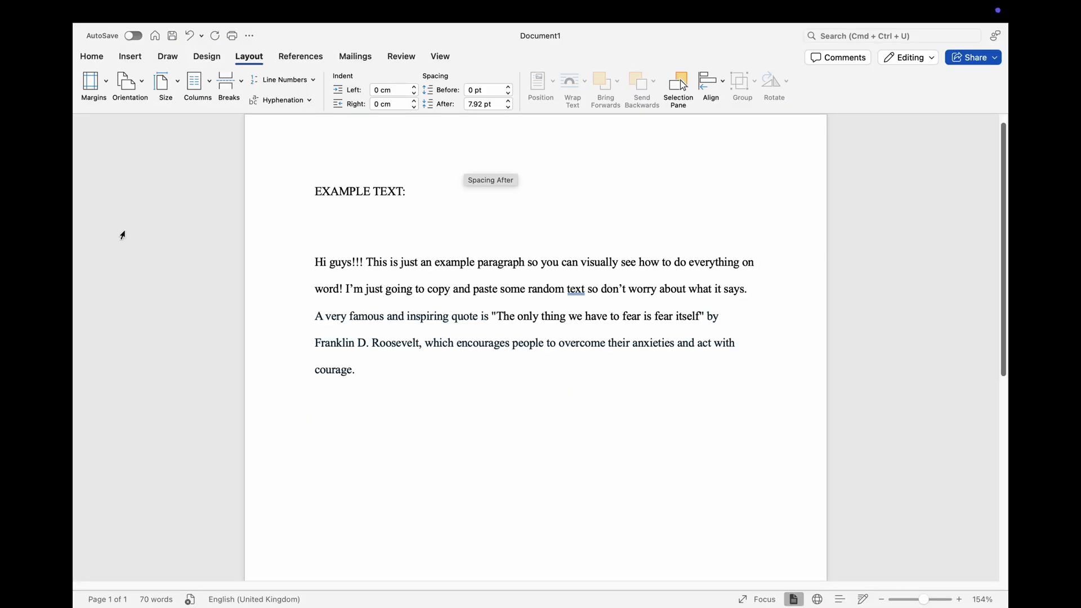
click(91, 61)
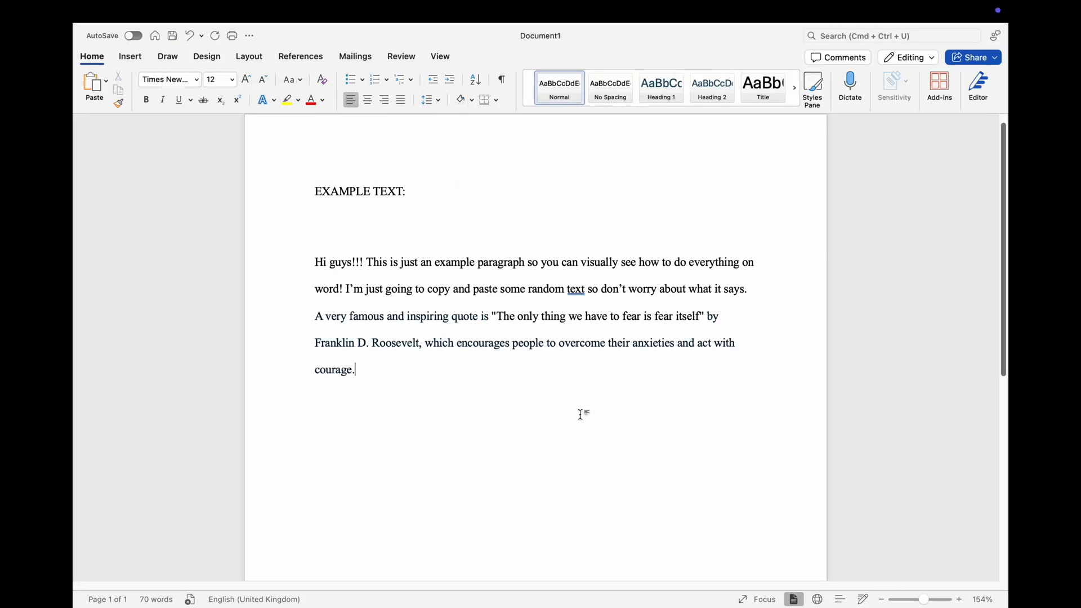
Step: Insert a right-aligned page number in the header, shown on the first page as well
double_click(787, 133)
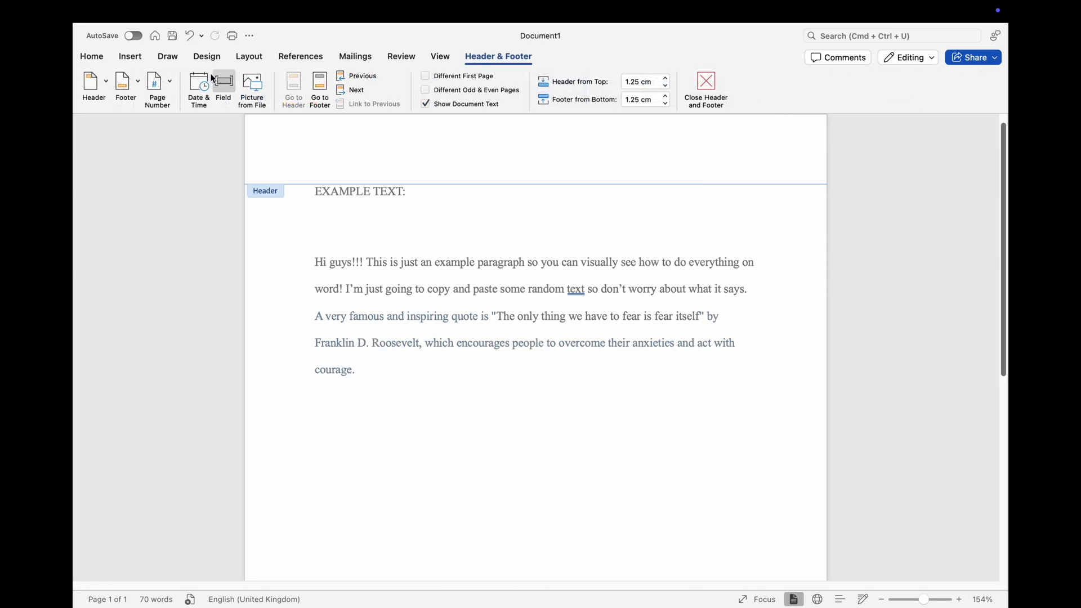
click(168, 84)
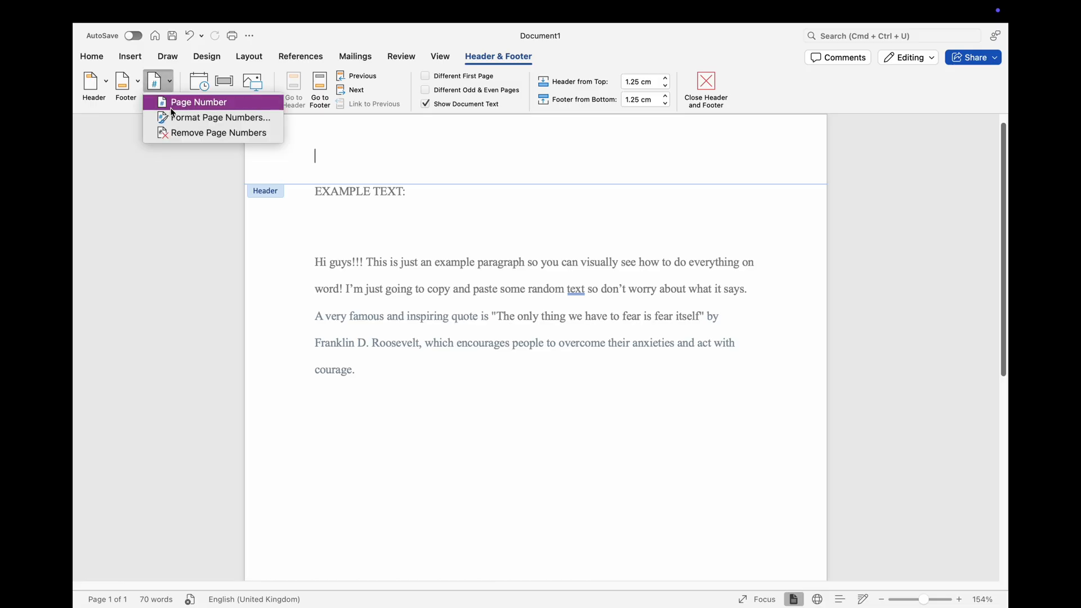
click(172, 106)
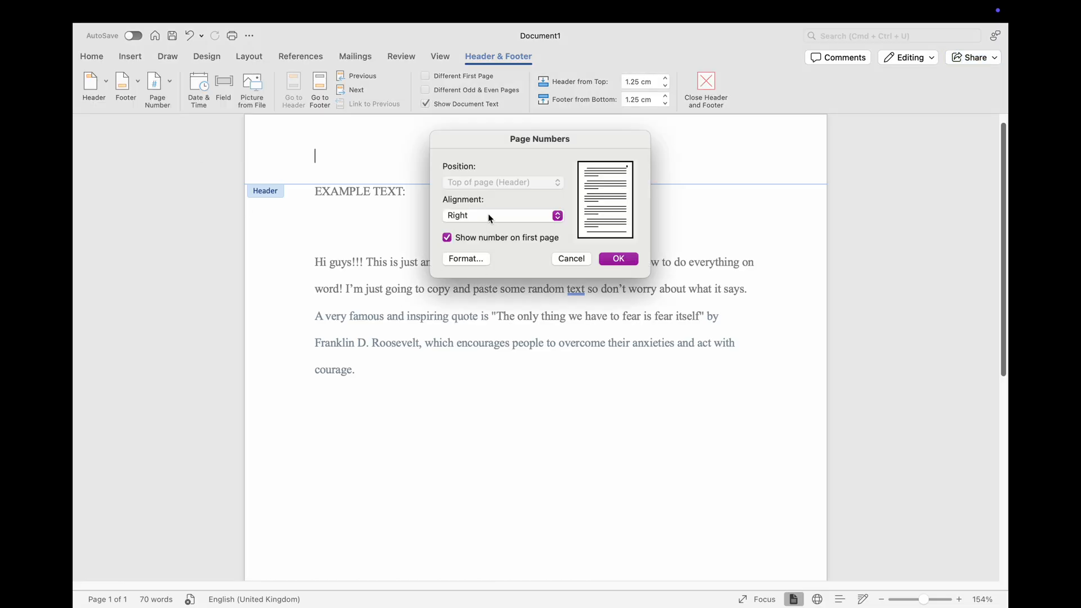
click(617, 259)
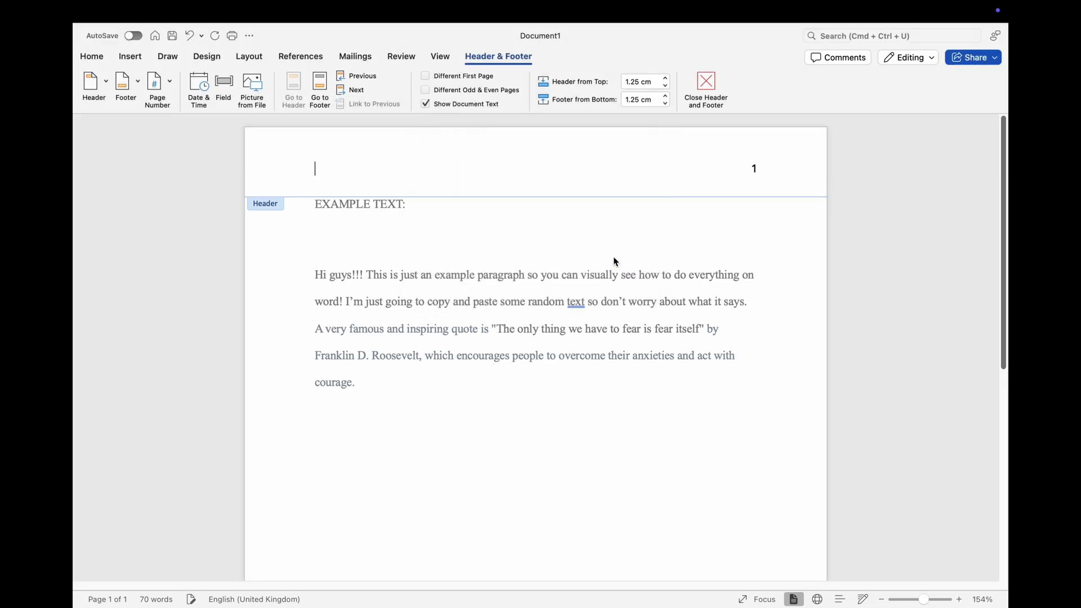
Step: Add the author's surname and a space before the page number in the header, and return to the body text
click(753, 168)
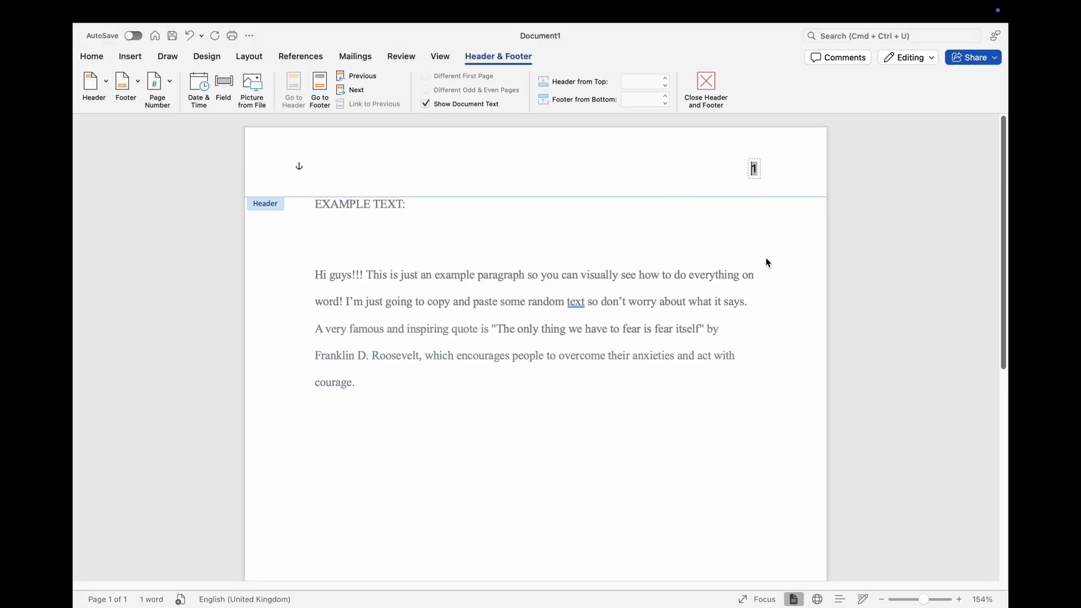
text(S)
text(tokes)
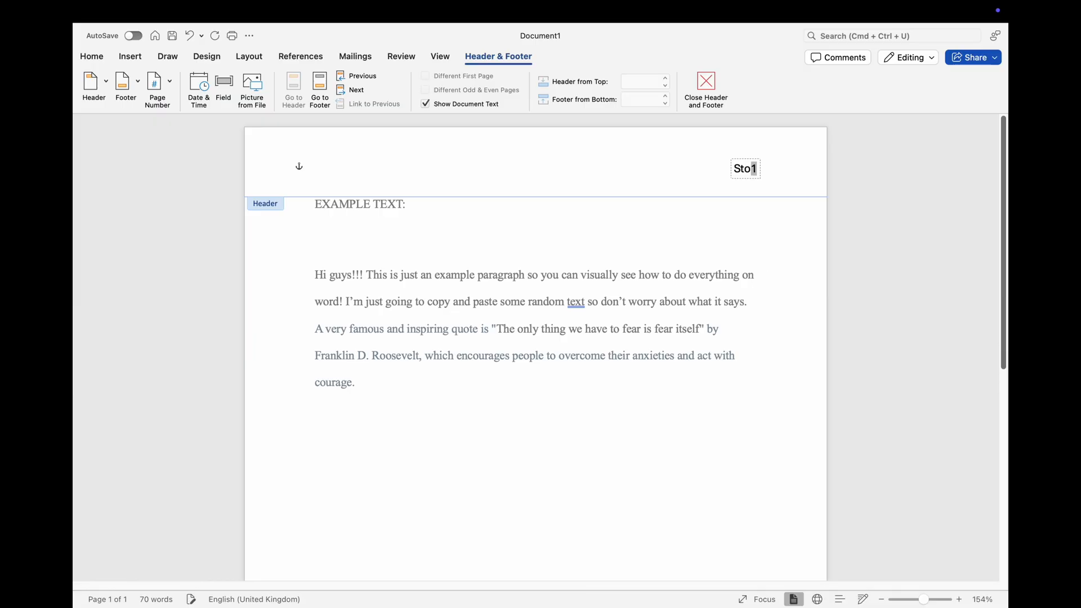
key(Return)
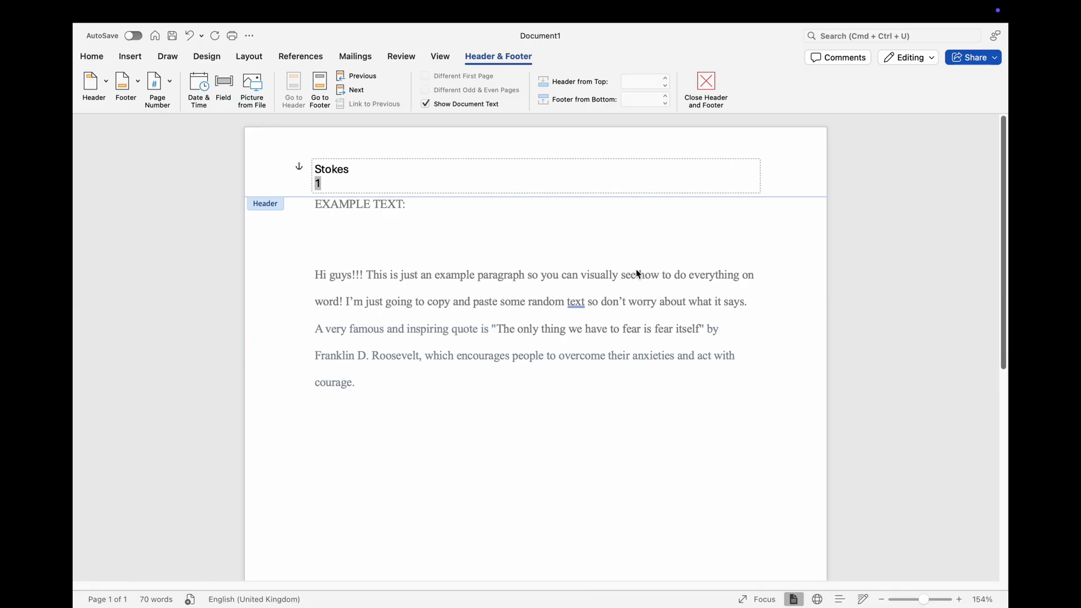
key(BackSpace)
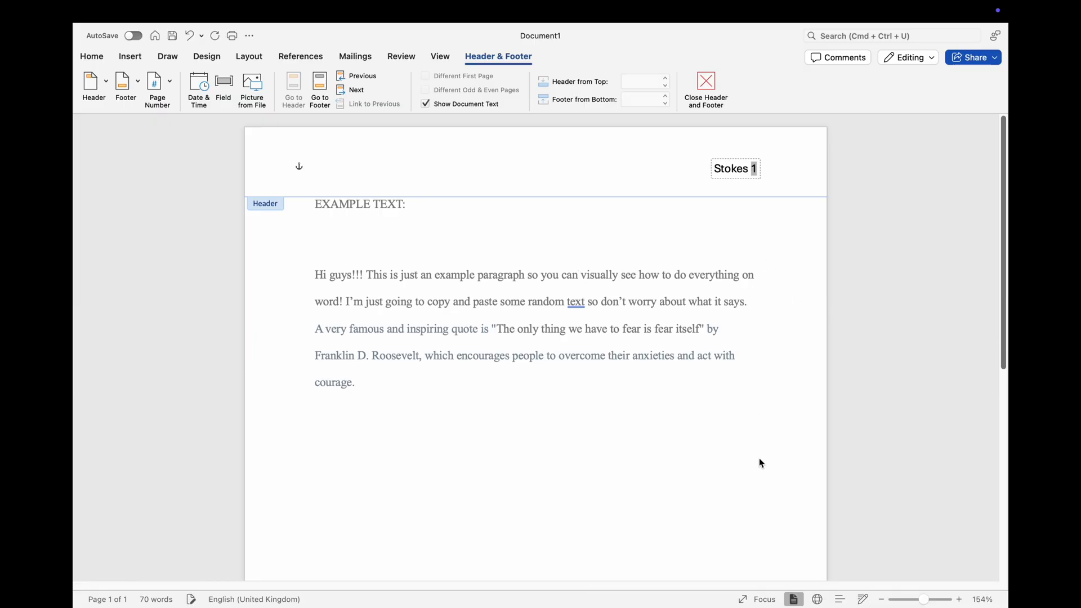
double_click(753, 448)
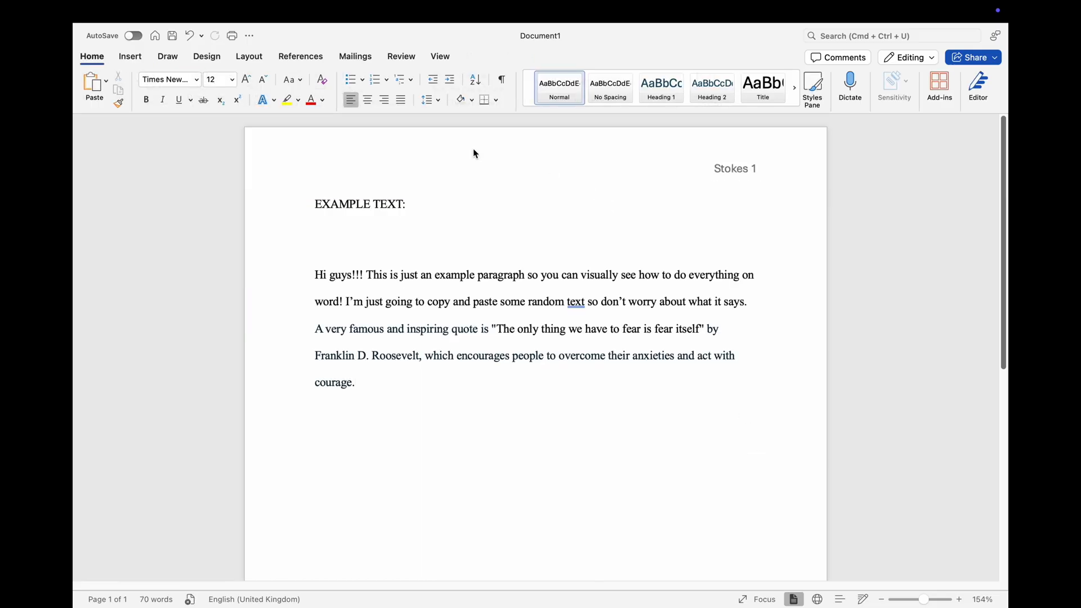
Step: Add blank lines after the last paragraph until the document runs onto a second page
scroll(459, 203, down, 5)
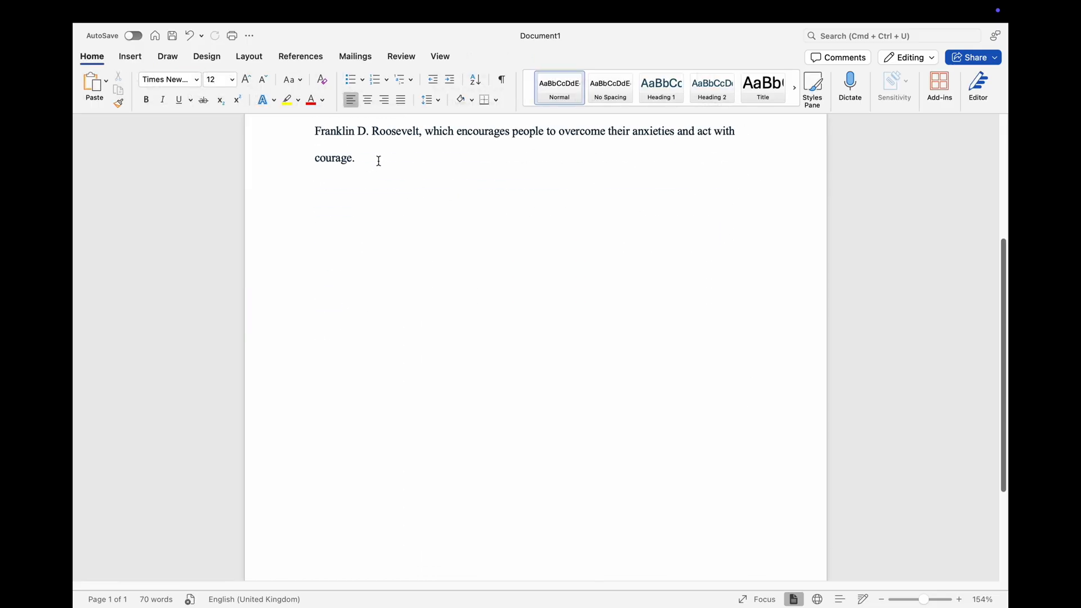
key(Return)
Step: Insert a line above the EXAMPLE TEXT heading with the author's full name, followed by a new line
key(Return)
key(Return)
key(Return)
key(Return)
key(Return)
key(Return)
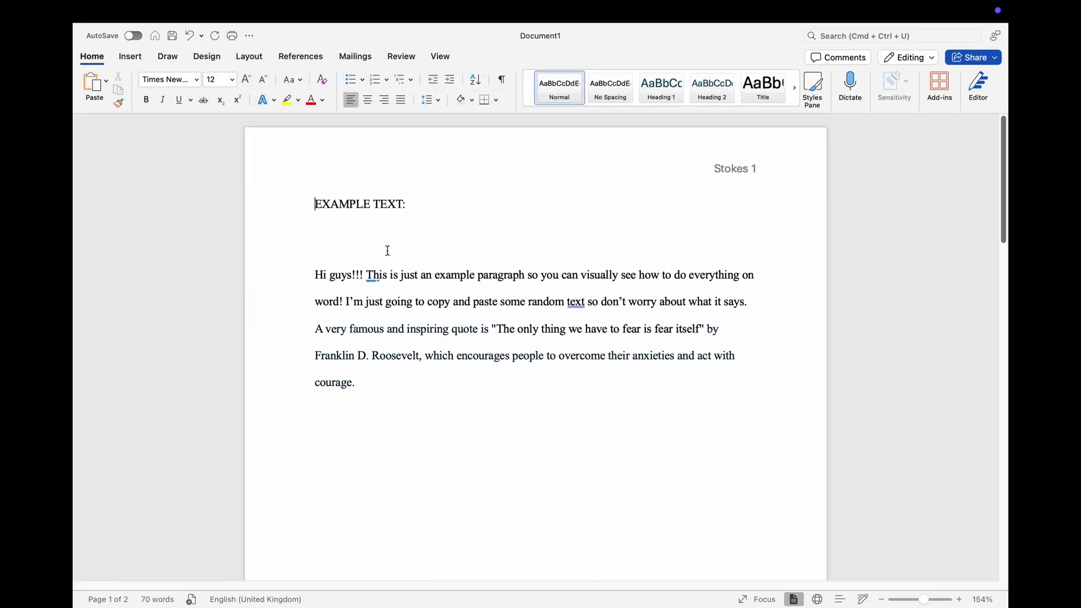
key(Return)
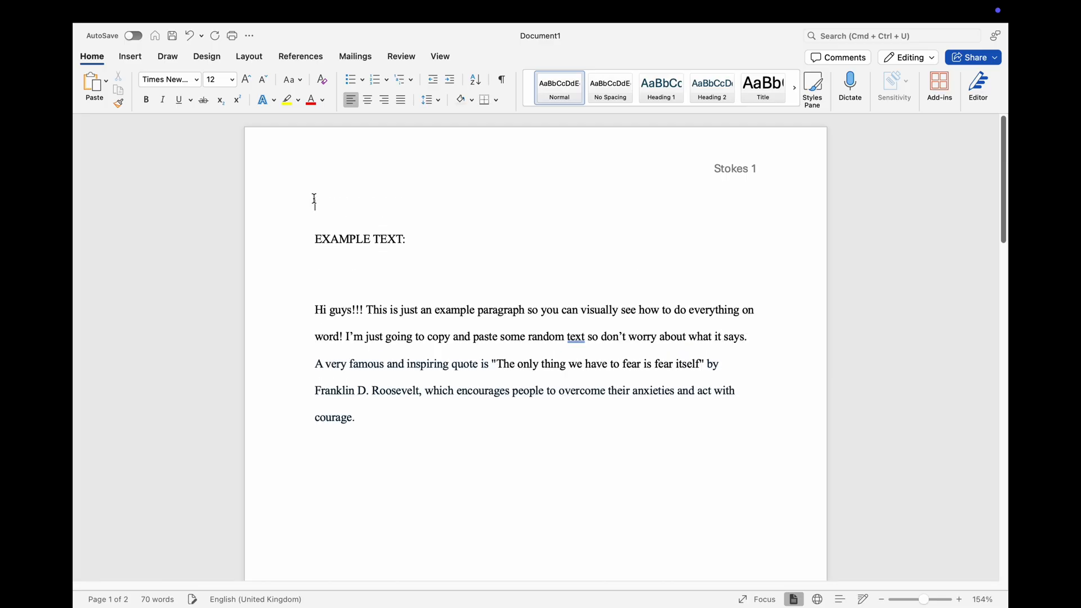
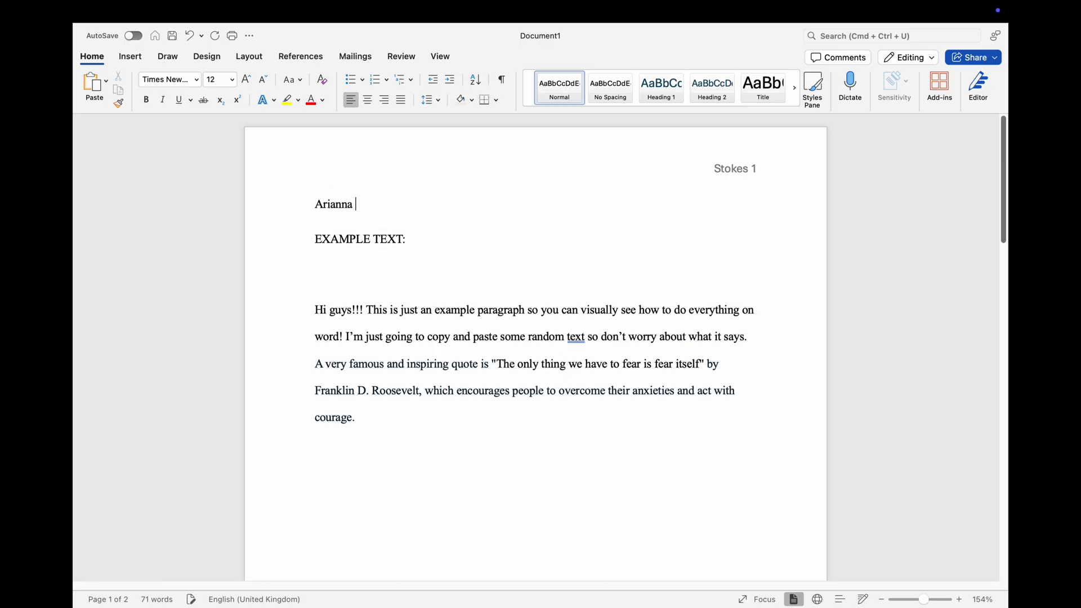
key(Return)
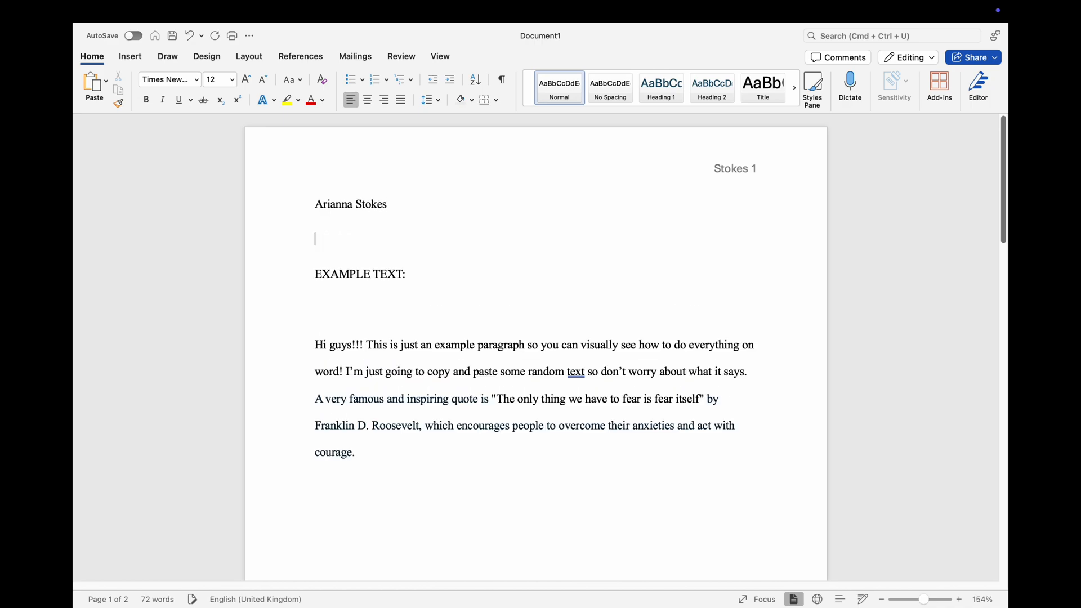
Step: Enter the title Professor and the professor's full name below the author's name, followed by a new line
key(Return)
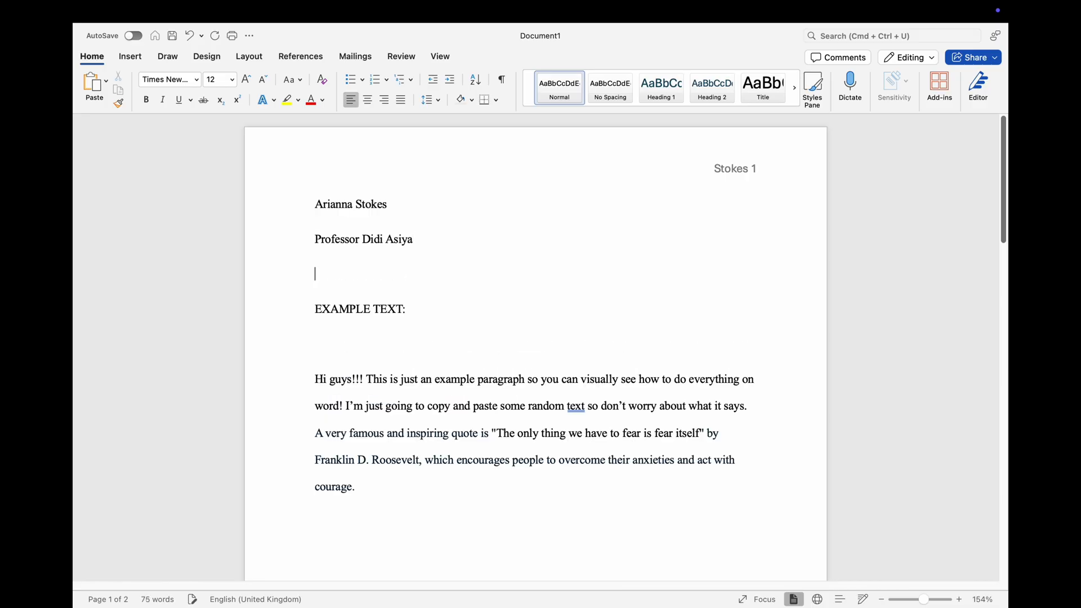
Step: Enter the course line English 2210 below the professor's name, followed by a new line
text(English 2210)
key(Return)
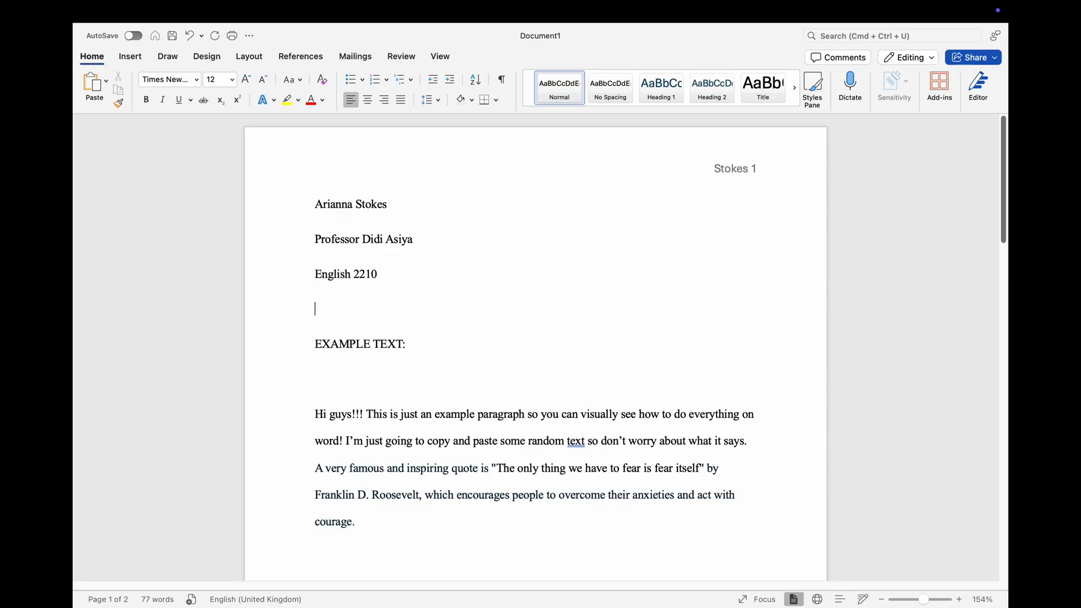
Step: Enter the date 15 September 2025 below the course line, followed by two new lines
text(15 September 2)
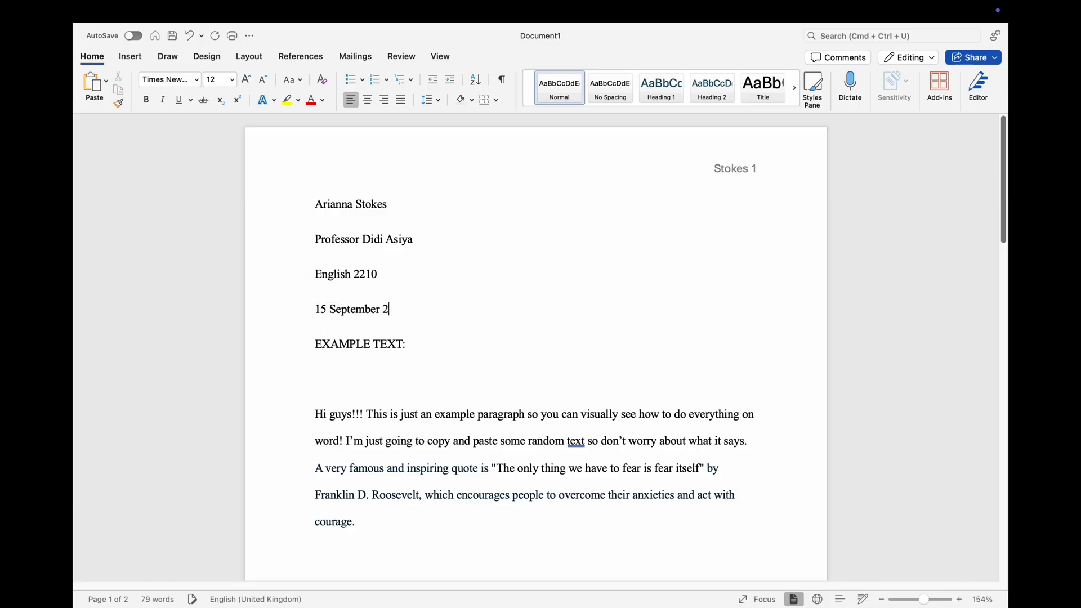
text(025)
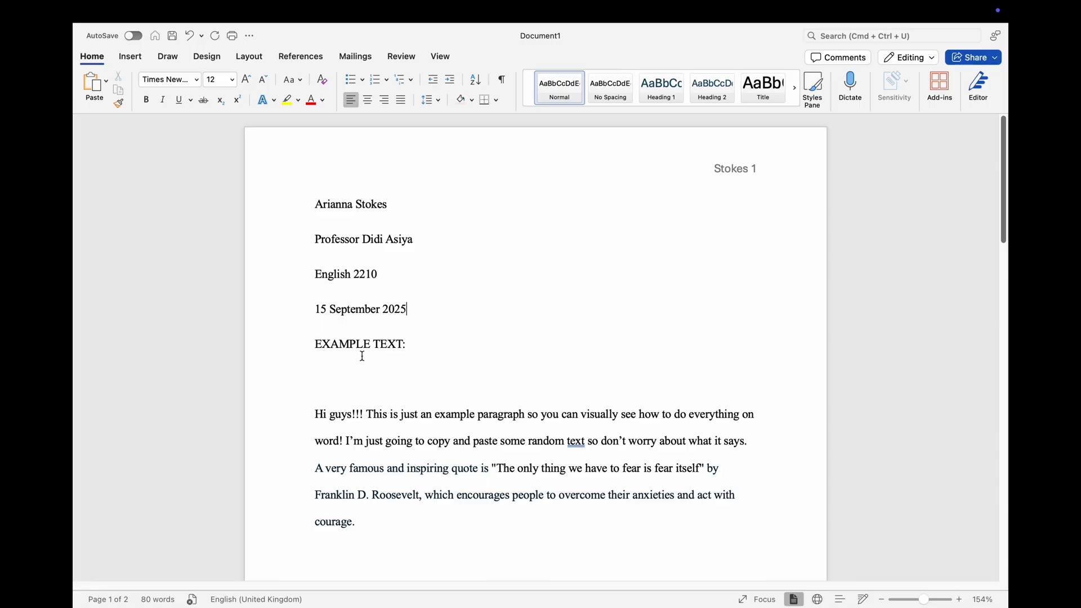
key(Return)
key(Return)
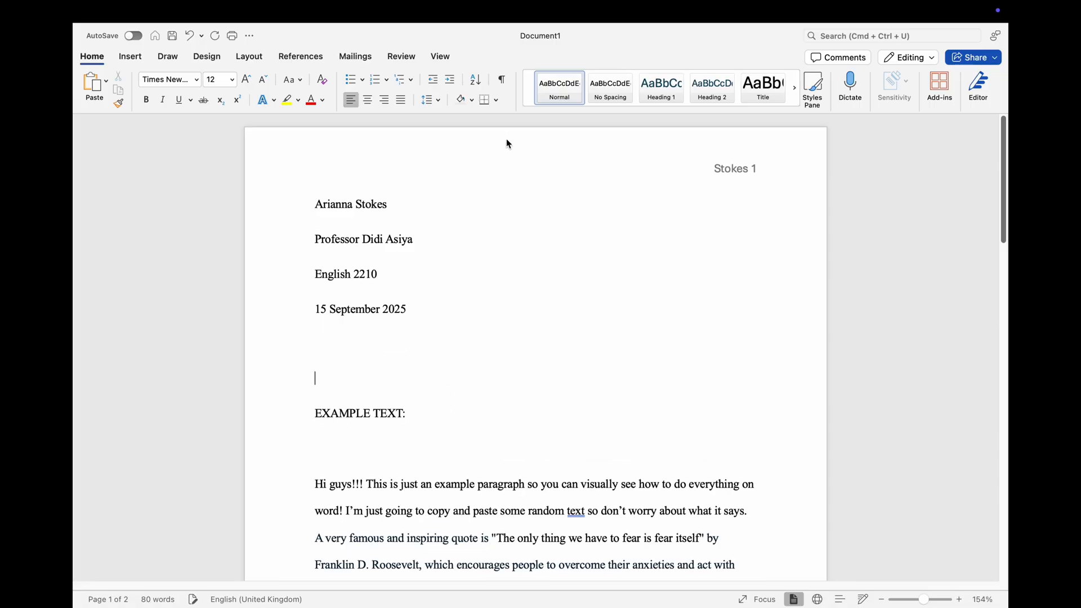
Step: Delete the blank lines below the date and join the body paragraph to the EXAMPLE TEXT heading
click(597, 309)
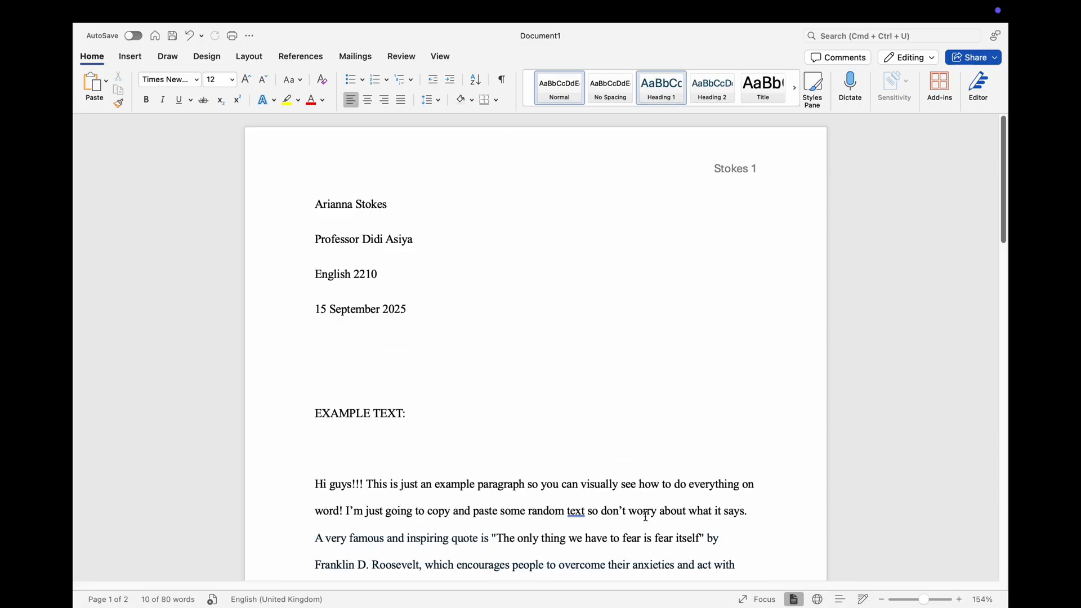
click(312, 485)
key(BackSpace)
key(BackSpace)
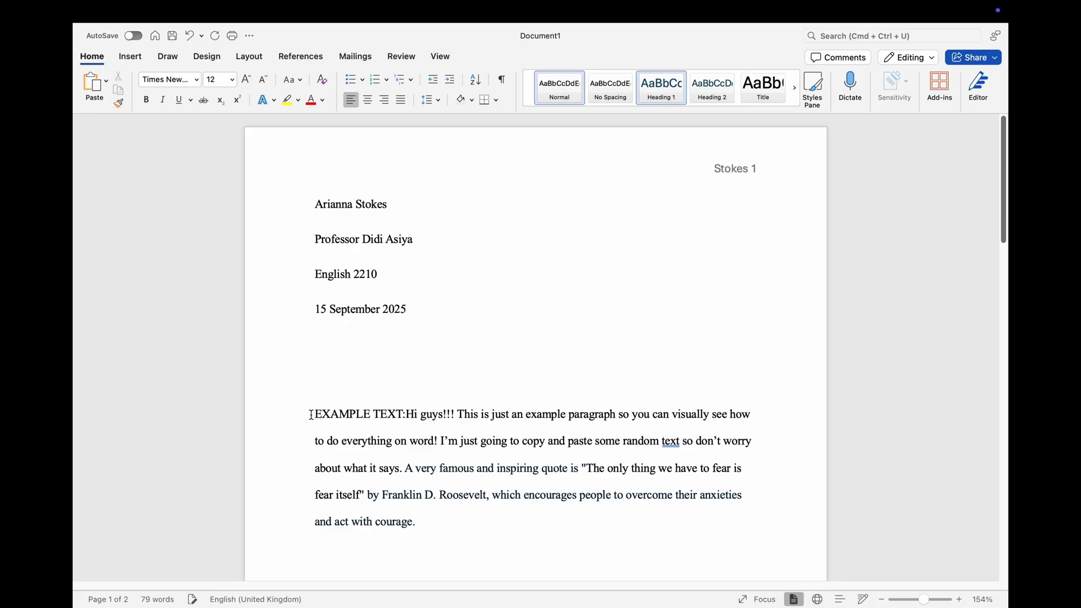
key(BackSpace)
key(BackSpace)
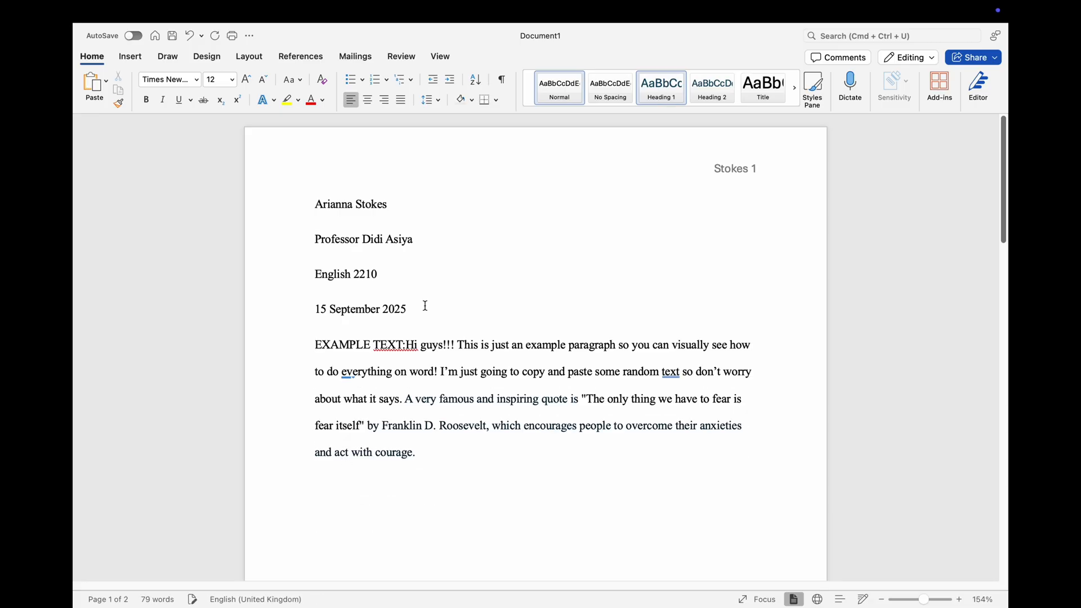
Step: Insert a centred line below the date with the title Title example
click(426, 304)
key(Return)
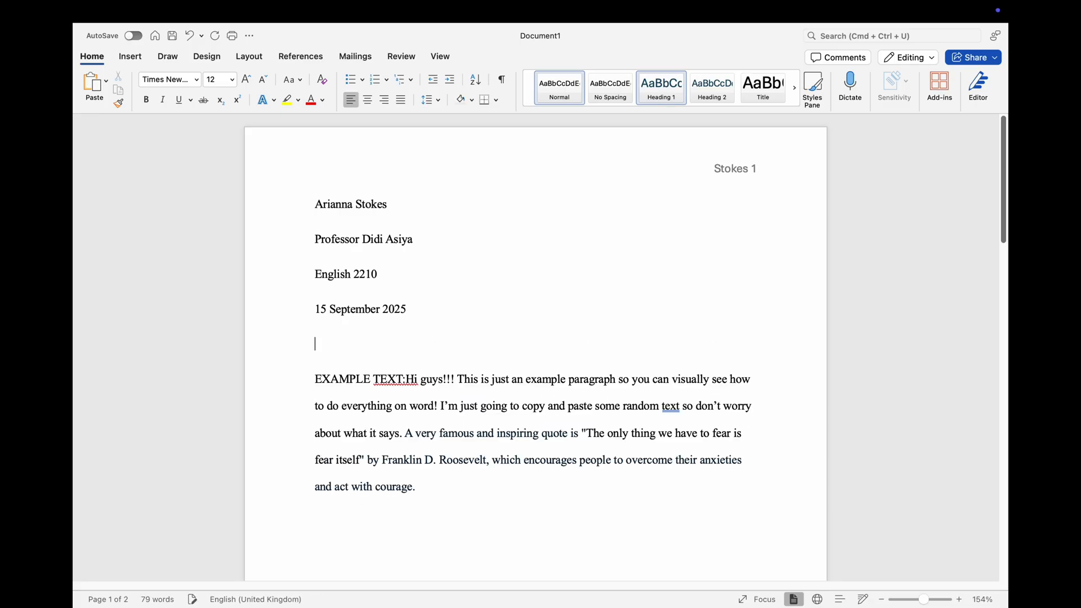
click(370, 102)
text(Titl)
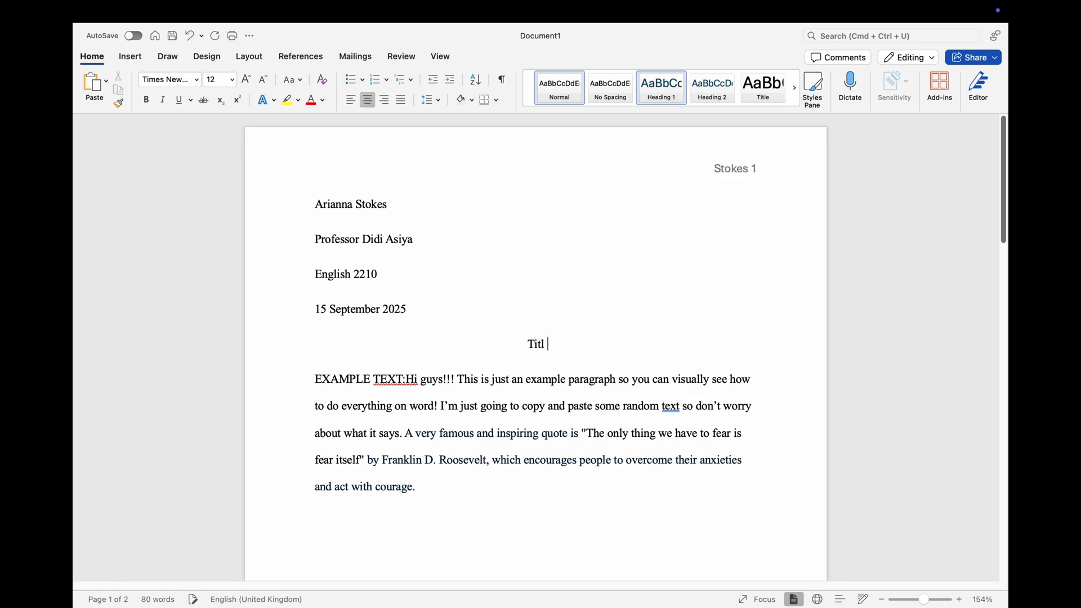
text(e example)
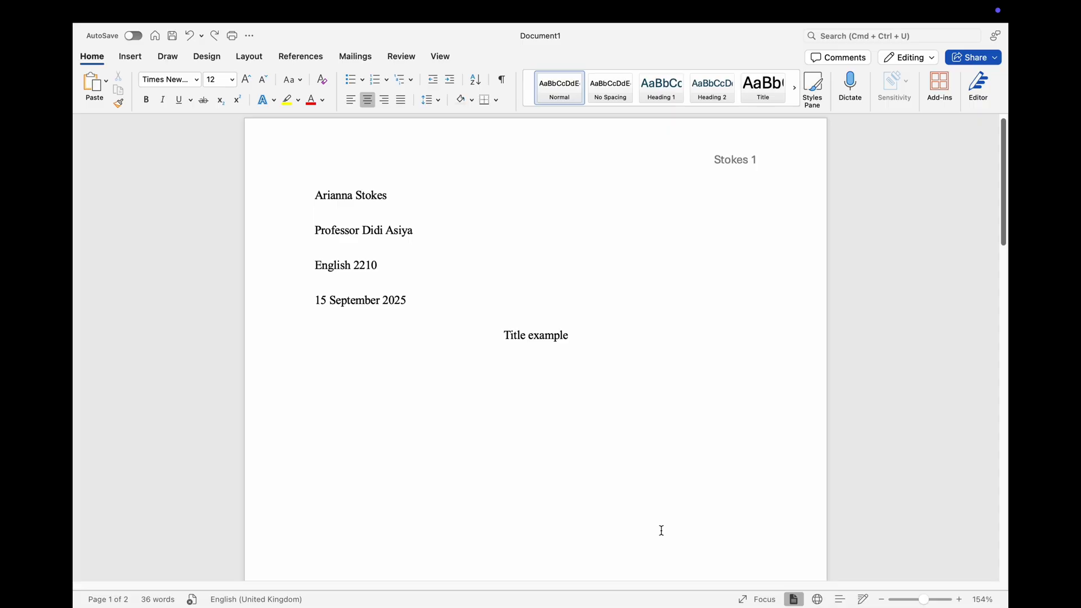
Step: Paste the example paragraph on a new left-aligned line below the title
key(Return)
click(351, 100)
text(EXAMPLE TEXT:Hi guys!!! This is just an example paragraph so you can visually see how to do everything on word! I’m just going to copy and paste some random text so don’t worry about what it says. A very famous and inspiring quote is "The only thing we have to fear is fear itself" by Franklin D. Roosevelt, which encourages people to overcome their anxieties and act with courage.)
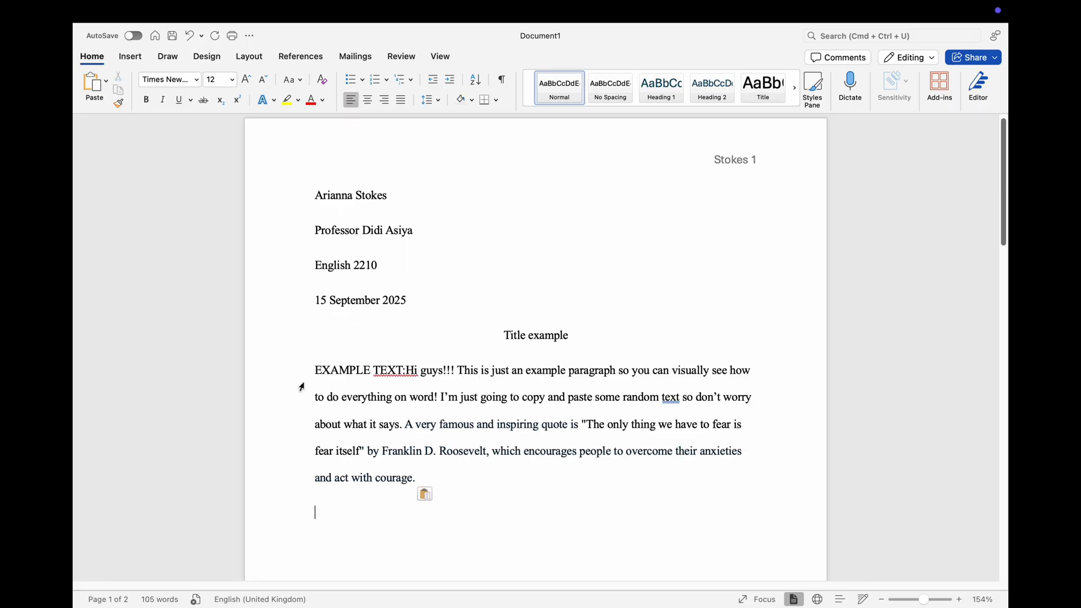
Step: Apply a special first-line indent of 1.27 cm to the whole example paragraph
drag(316, 369, 428, 477)
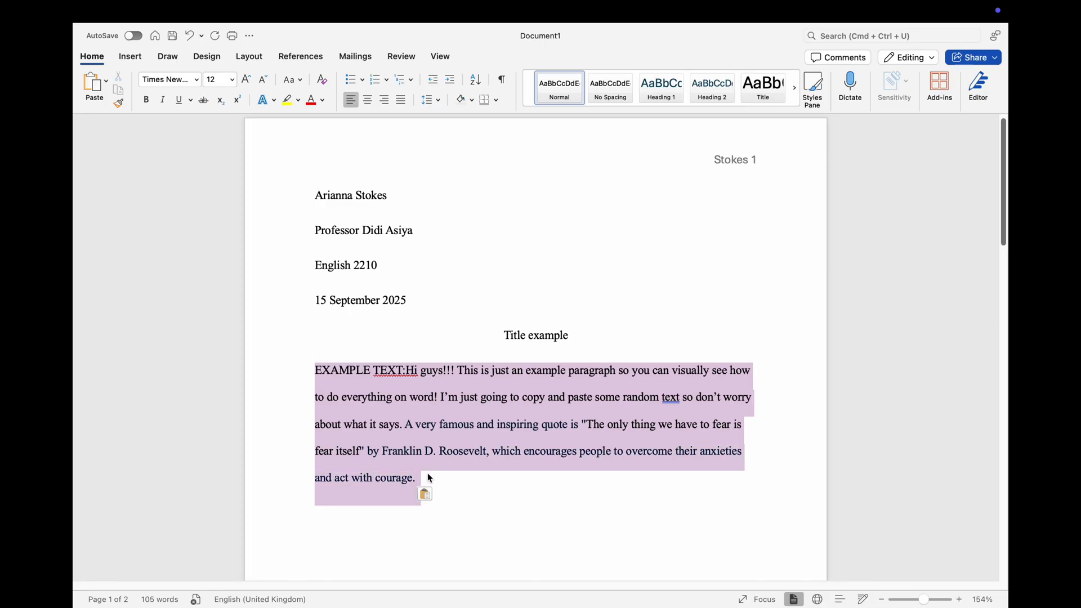
right_click(426, 427)
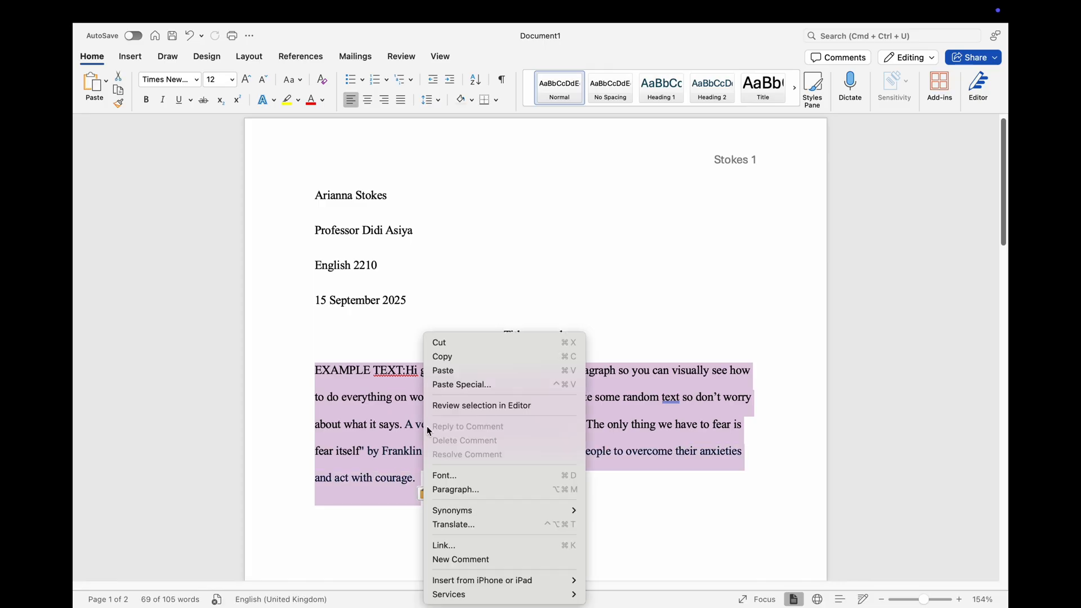
click(457, 489)
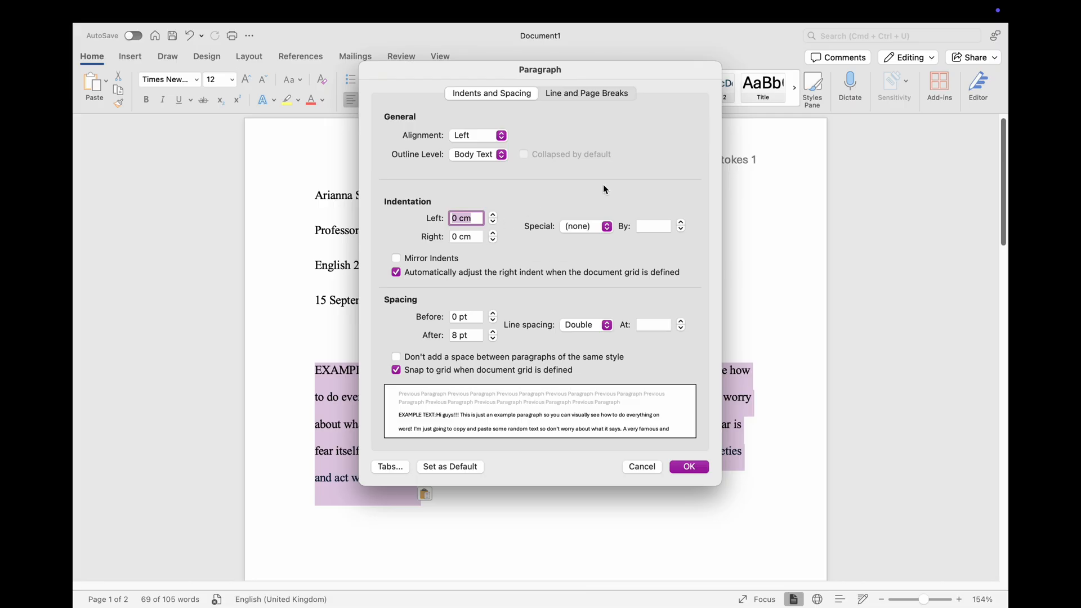
click(583, 226)
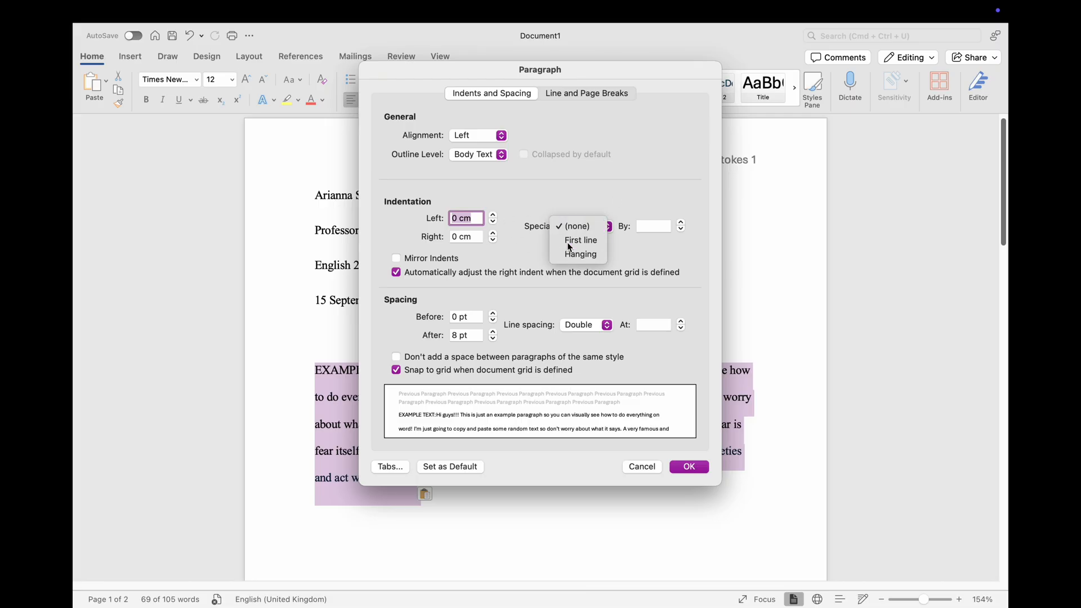
click(567, 242)
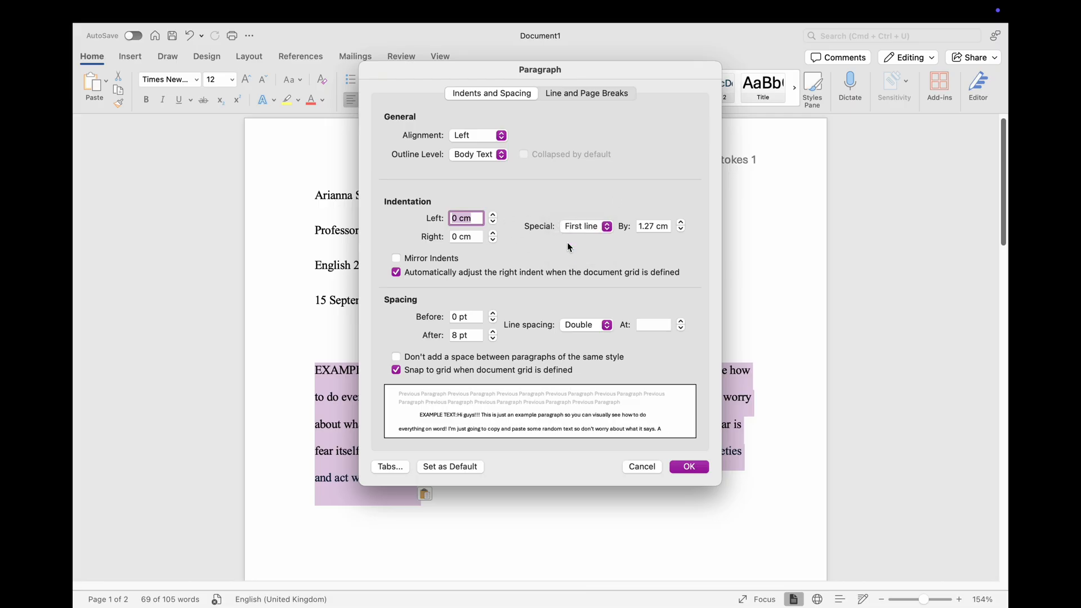
click(688, 467)
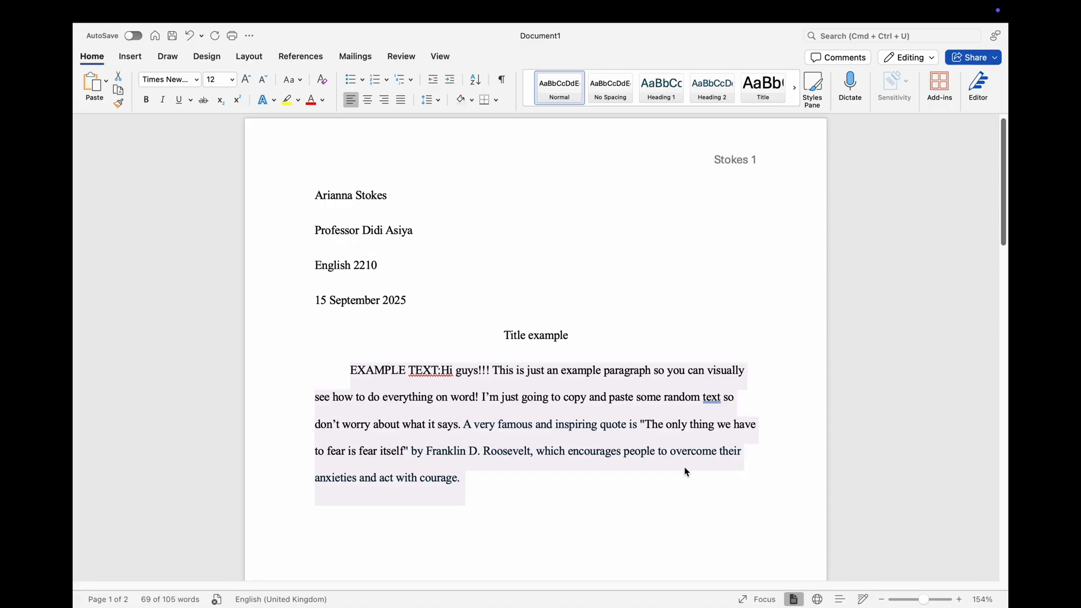
Step: Add a second paragraph of random filler letters, starting with Gsvndsjkvd, below the example paragraph
click(474, 482)
key(Return)
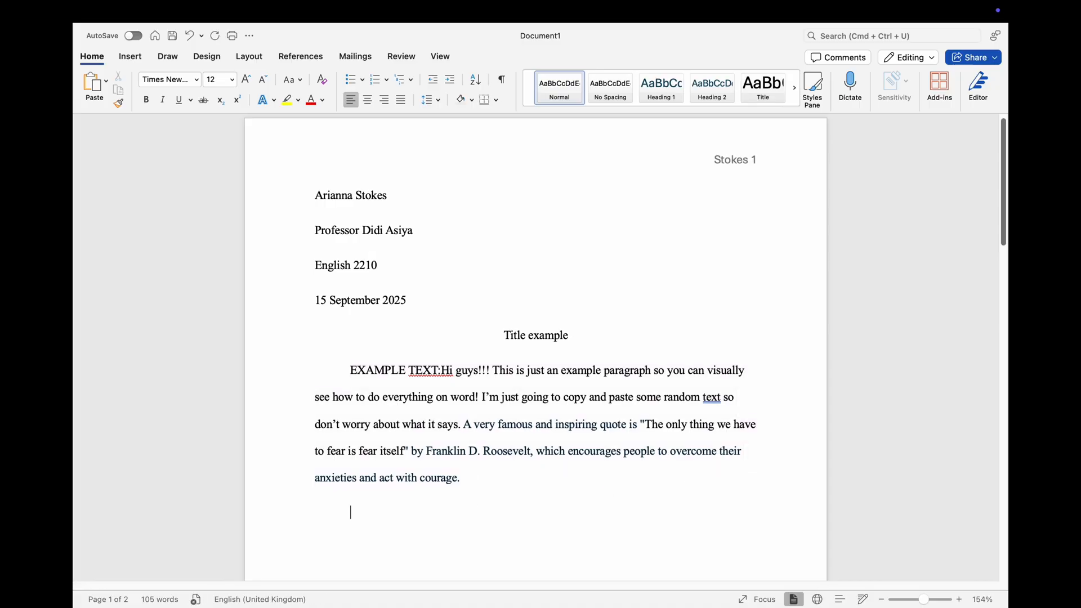
text(gsvndsjkvd dsjvbdskjwfbnewljfe wkkjnfewjkfbe)
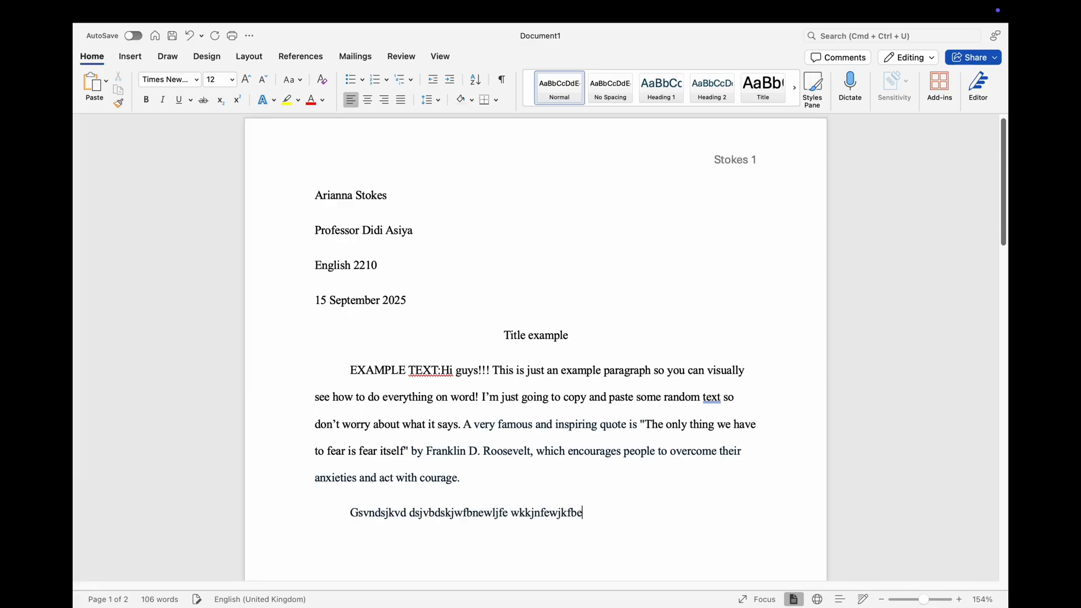
text(wfjkewfbewkjfebfkjew fjbewkjfewbejkewfwebewkfjbewfb)
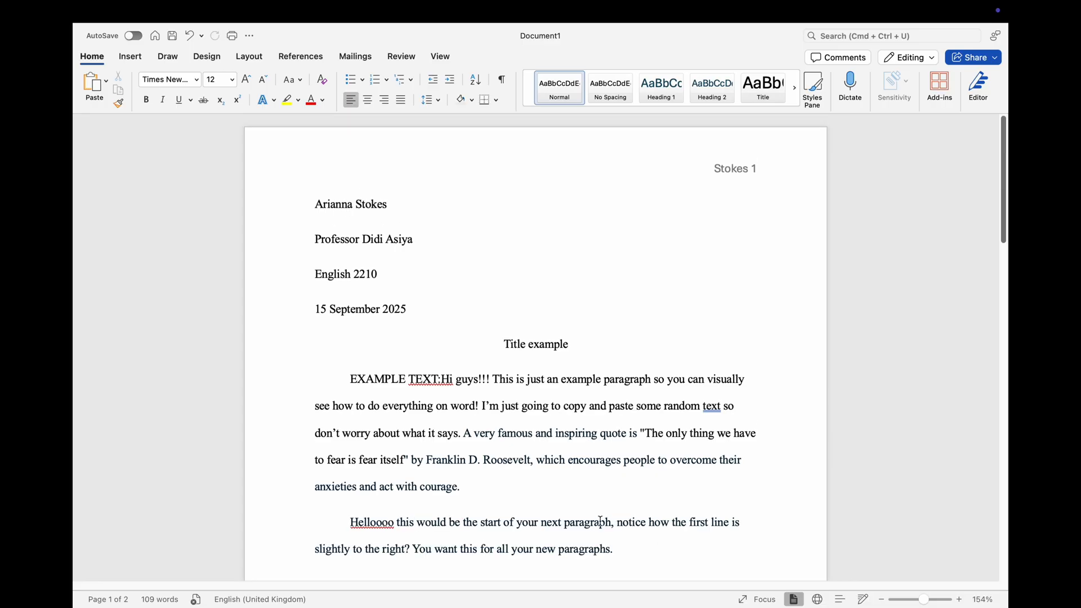
Step: Add the centred heading Works cited on the first line of the second page
scroll(600, 519, down, 10)
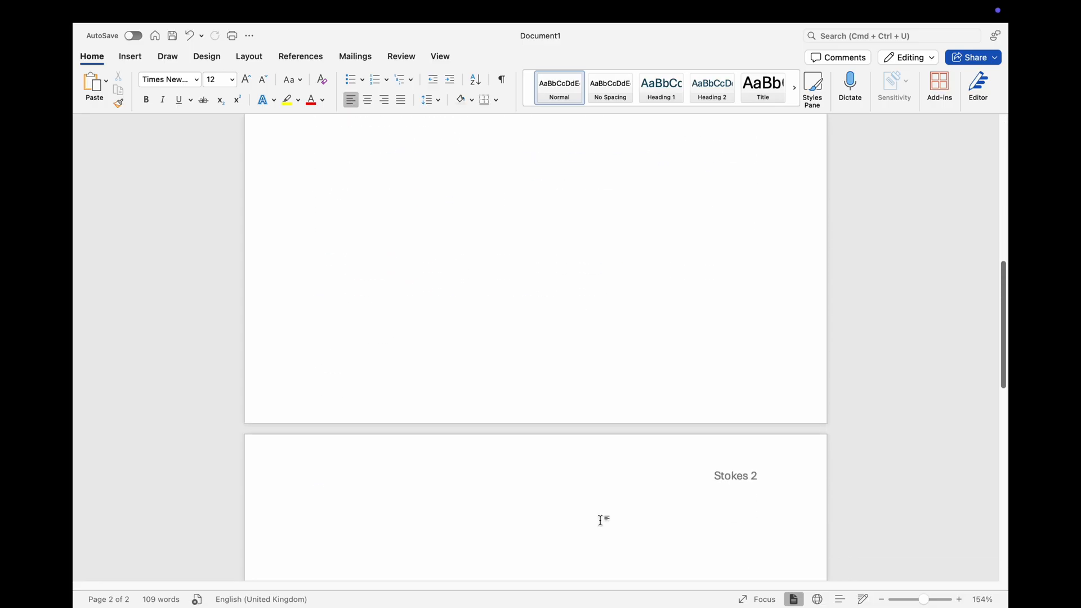
scroll(601, 520, down, 3)
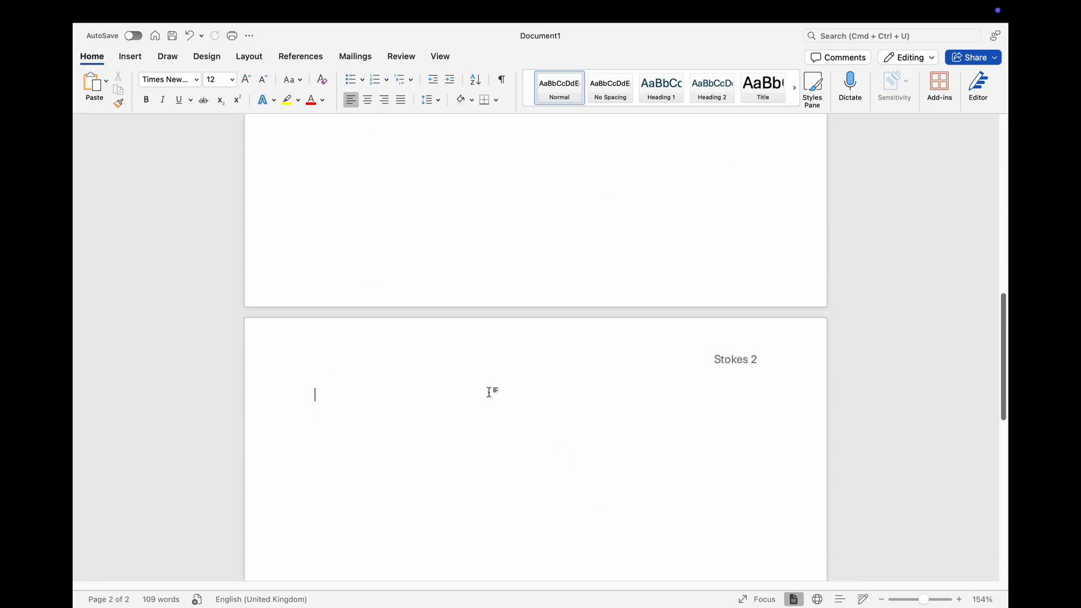
click(367, 101)
text(Works)
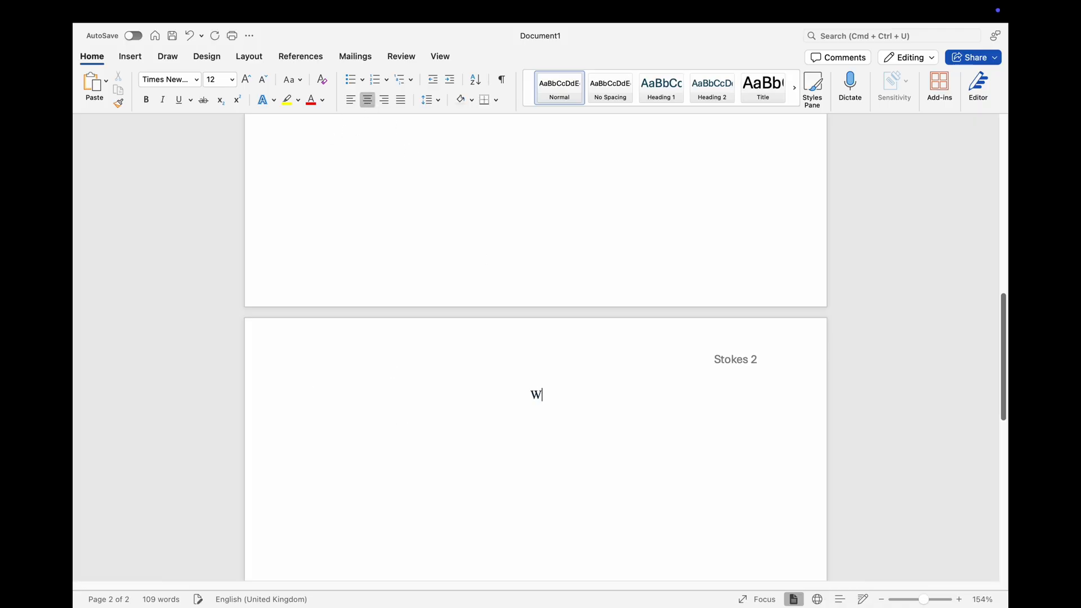
text( cited)
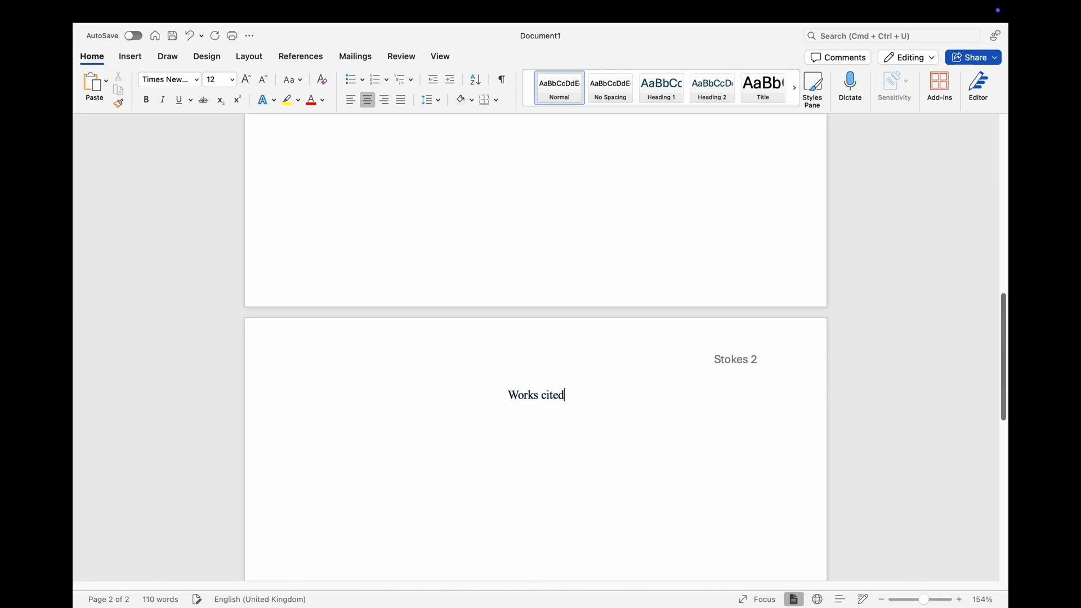
Step: Paste the "Best Green Cities" citation on a new left-aligned line below the Works cited heading
key(Return)
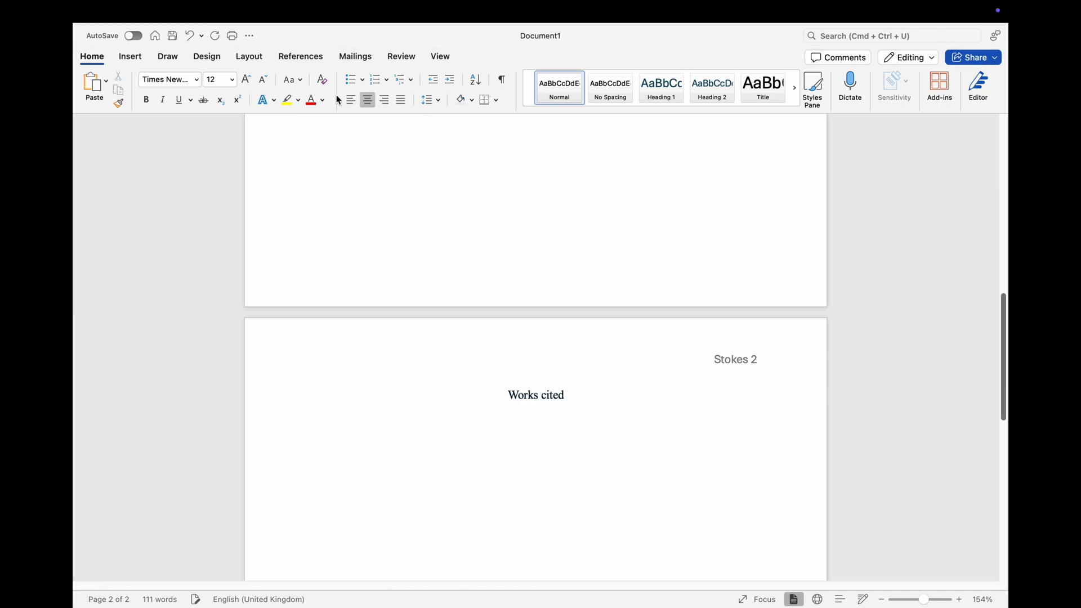
click(352, 103)
text("Best Green Cities: 12 Greenest Cities In The World And Why." Unity Environmental University, 6 Mar. 2024, https://unity.edu/articles/greenest-cities-in-the-world/. Accessed 9 Mar. 2025.)
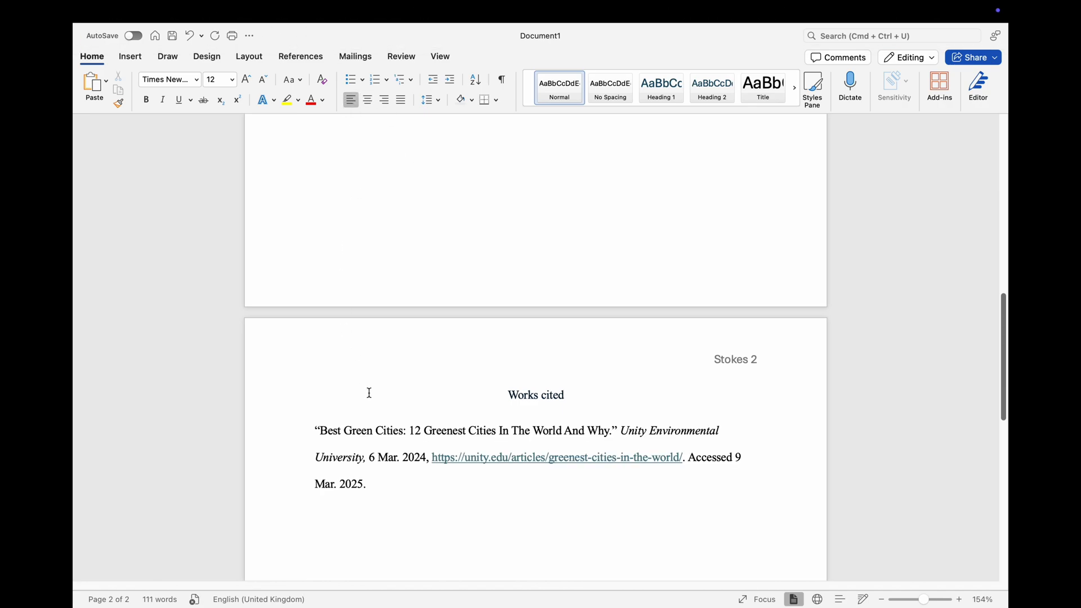
Step: Apply a special hanging indent of 1.27 cm to the "Best Green Cities" citation and deselect it
drag(412, 495, 315, 431)
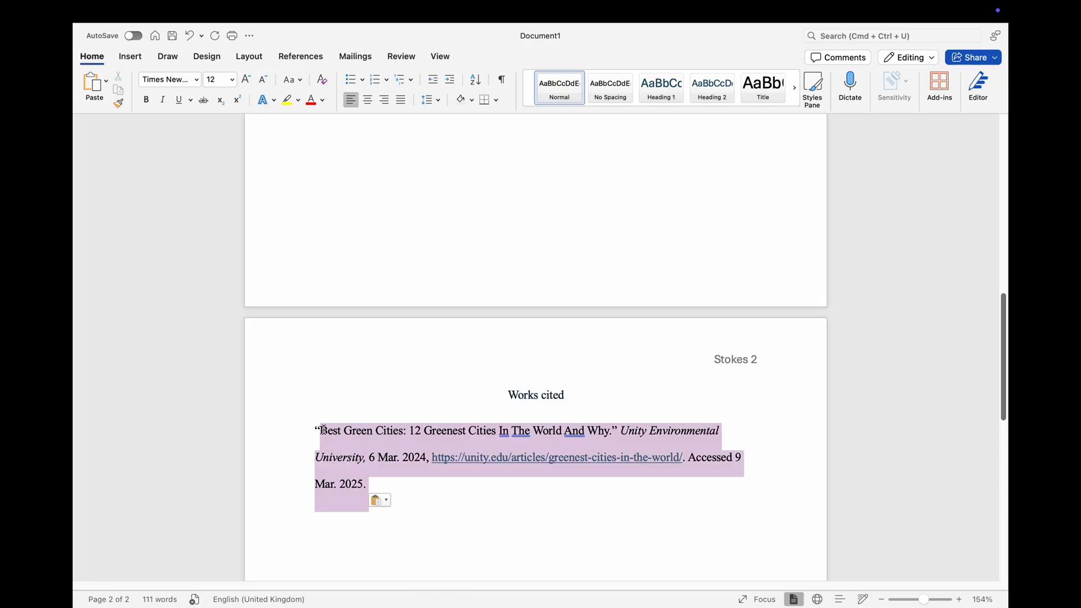
right_click(380, 434)
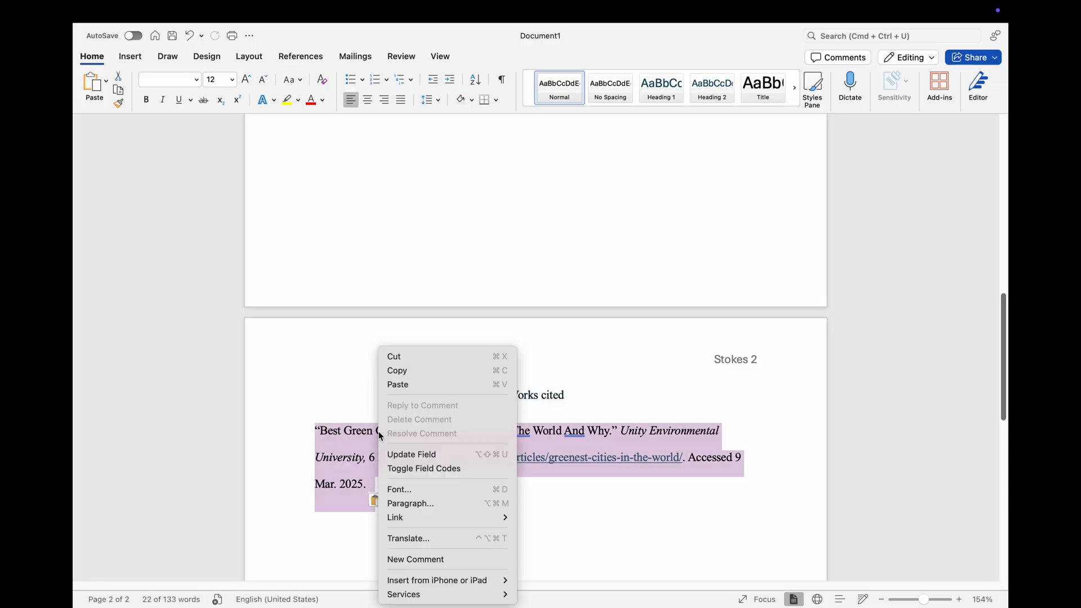
click(452, 504)
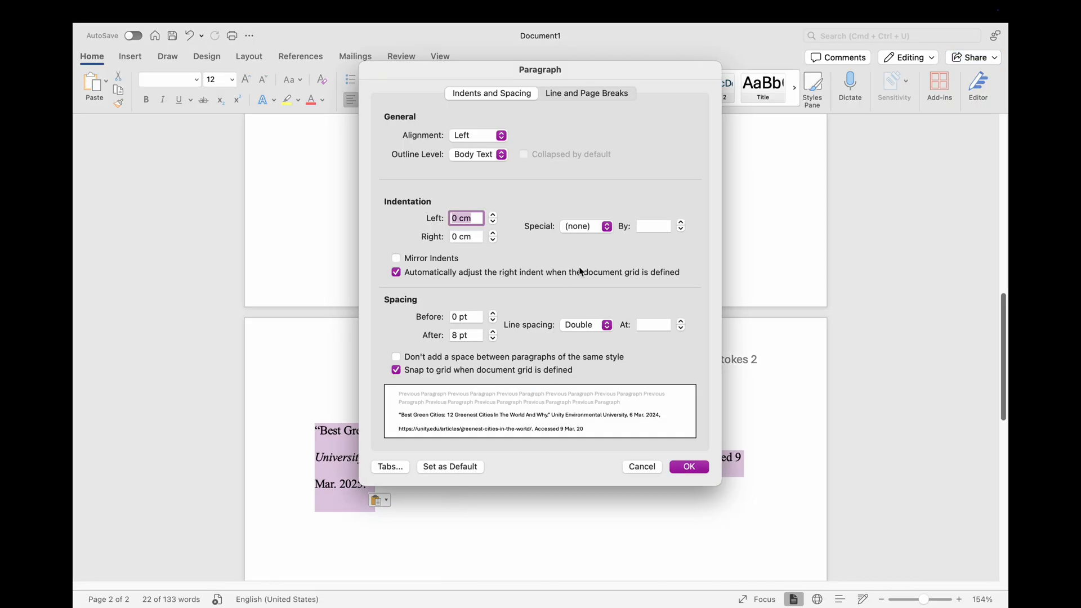
click(607, 226)
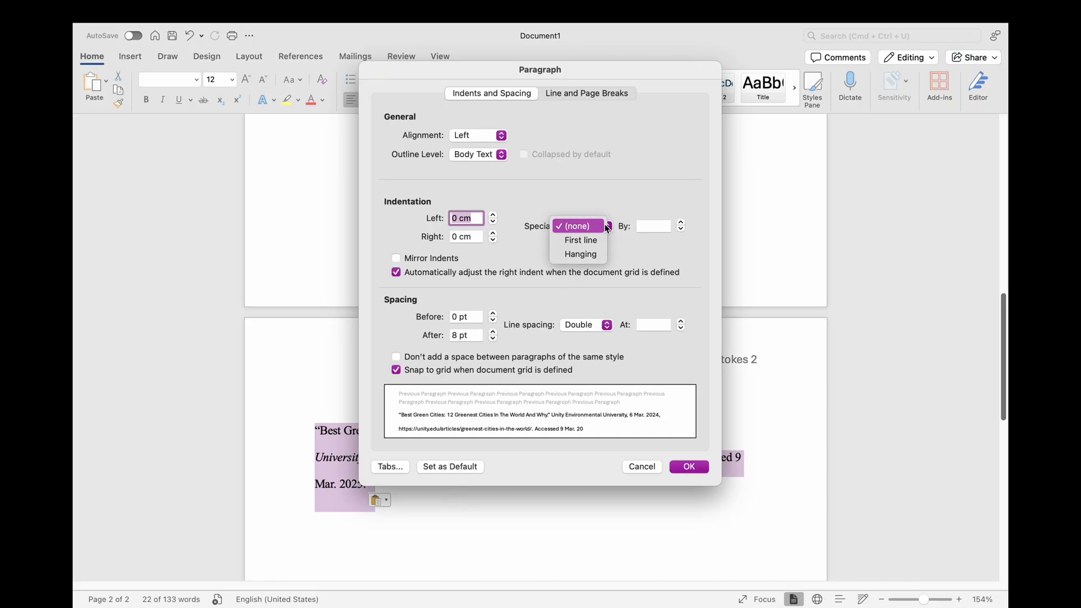
click(582, 254)
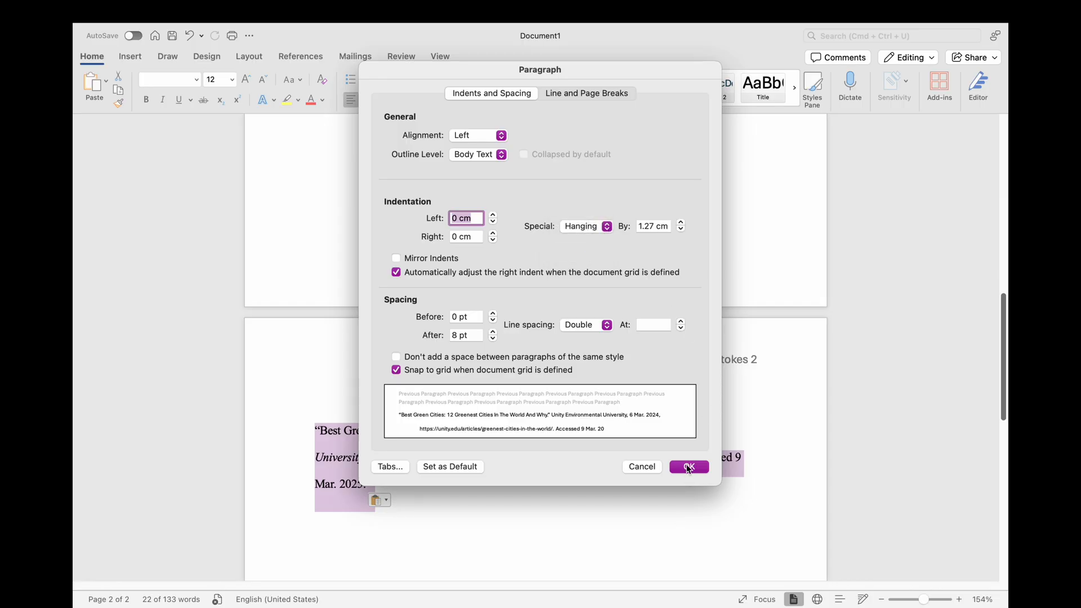
click(687, 466)
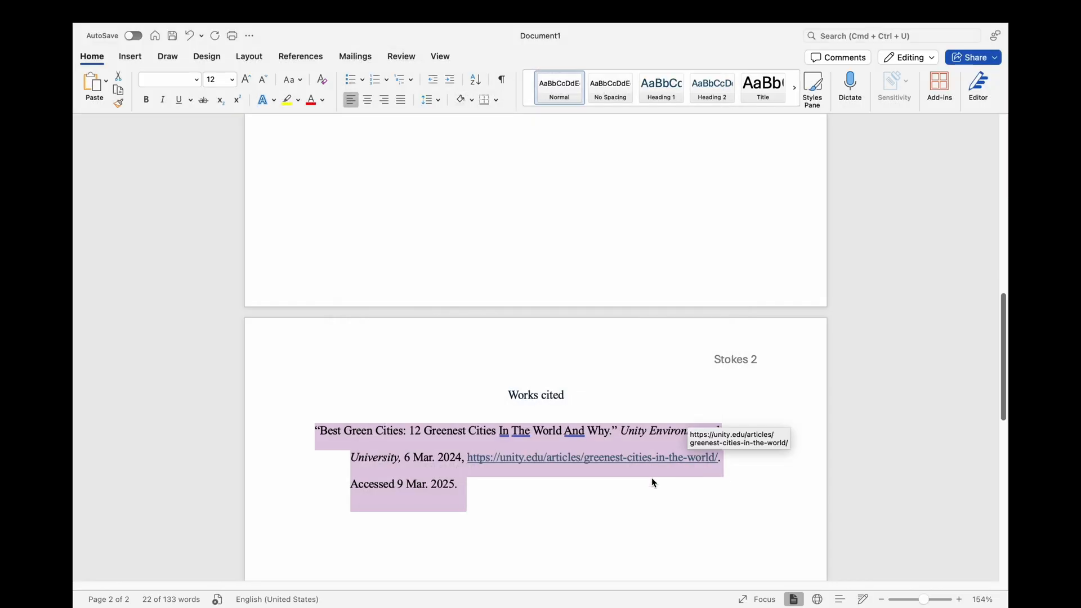
click(484, 483)
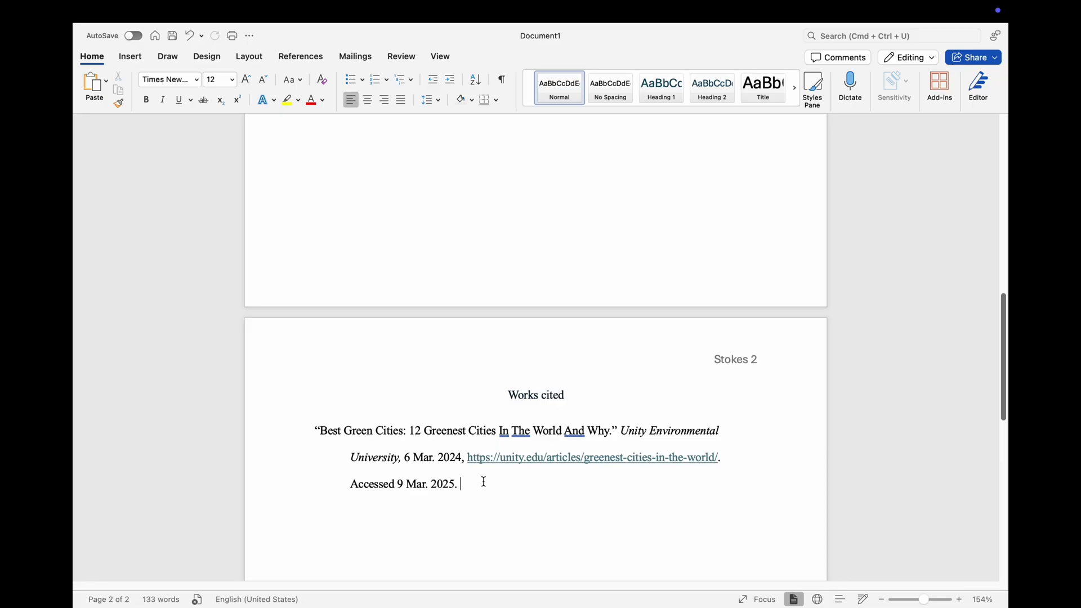